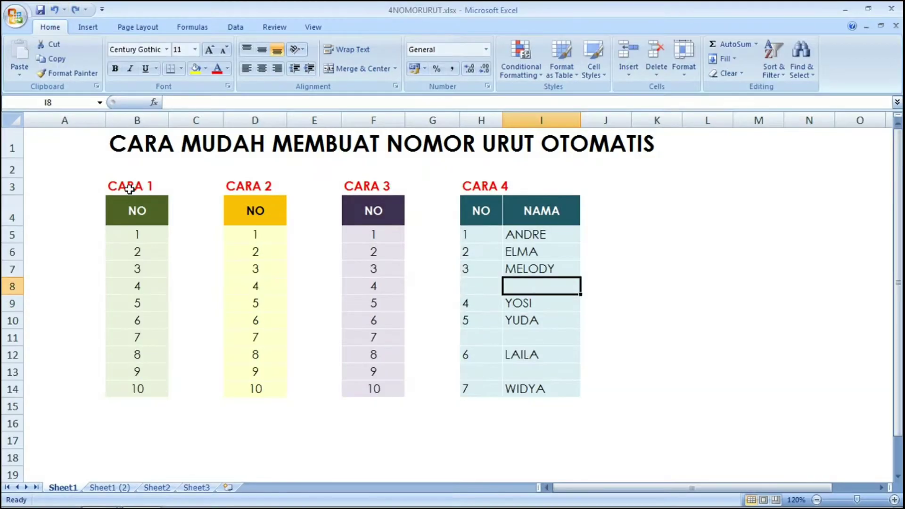
Review the finished example by stepping through the CARA 1 NO column and neighbouring tables.
click(126, 175)
key(Up)
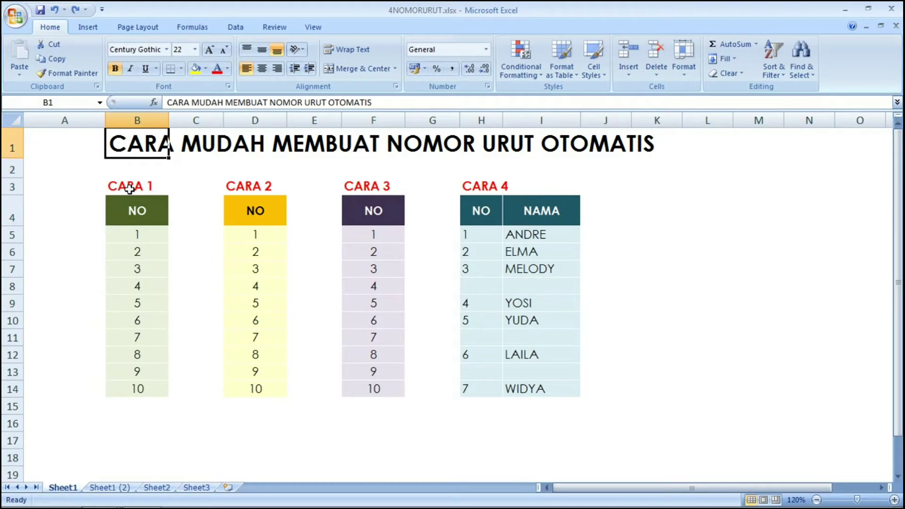
key(Down)
key(Down)
key(Down)
key(Left)
key(Right)
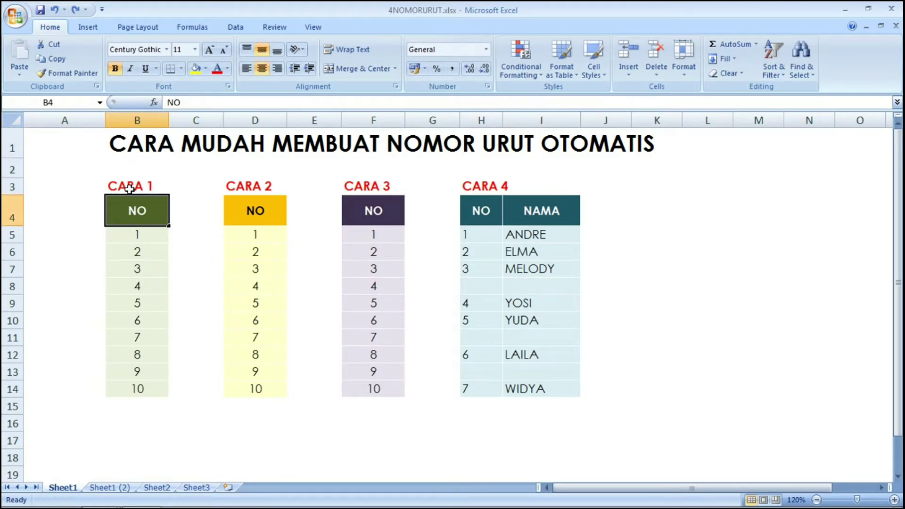
key(Right)
key(Right)
key(Right)
key(Left)
key(Left)
key(Left)
key(Right)
key(Right)
key(Right)
key(Down)
key(Down)
key(Down)
key(Left)
key(Left)
key(Left)
key(Down)
key(Down)
key(Down)
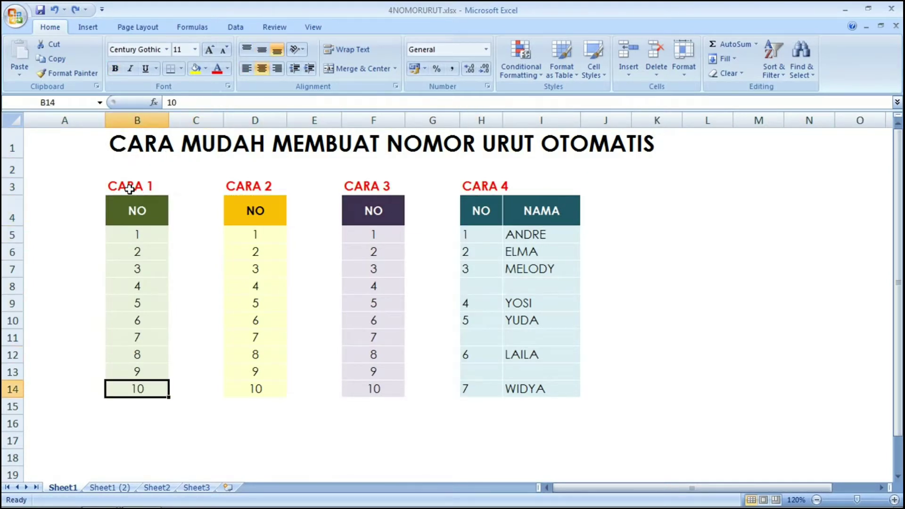
key(Up)
key(Up)
key(Up)
key(Up)
key(Right)
key(Right)
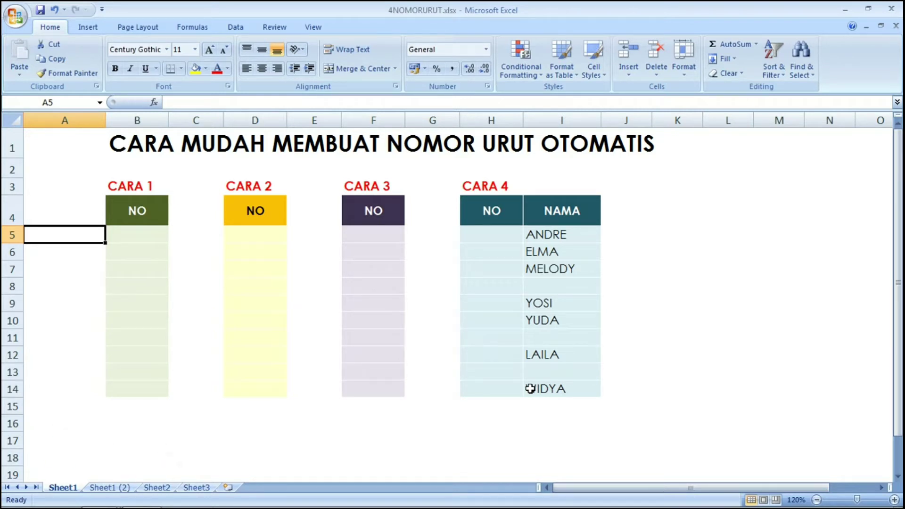
Enter 1, 2, 3 and 4 in cells B5 to B8 of CARA 1.
key(Right)
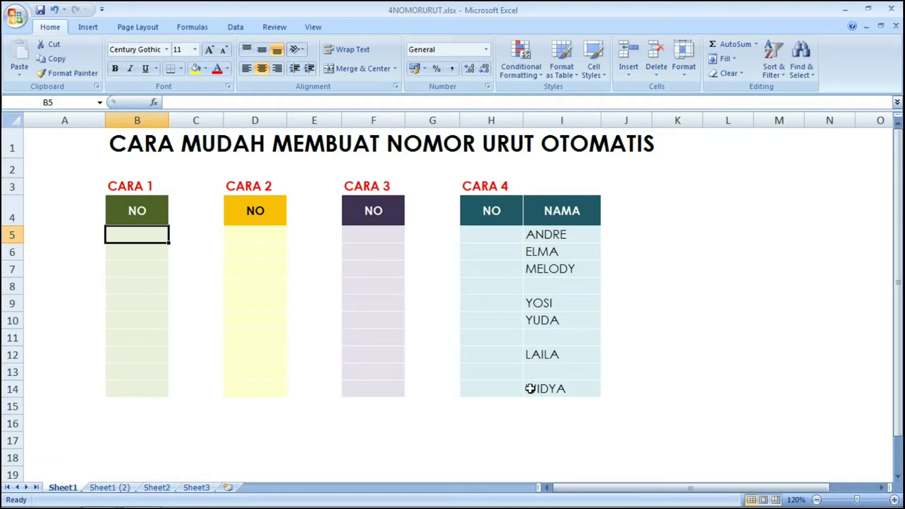
text(1)
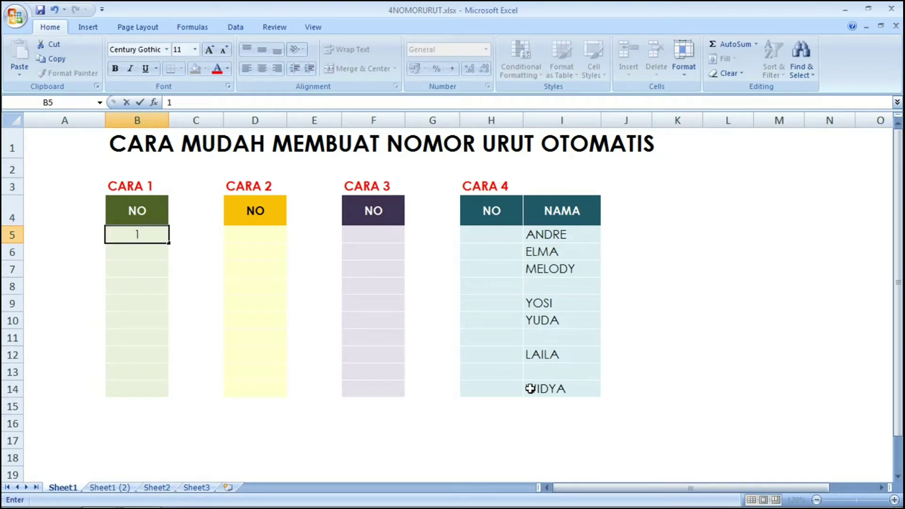
key(Return)
text(2)
key(Return)
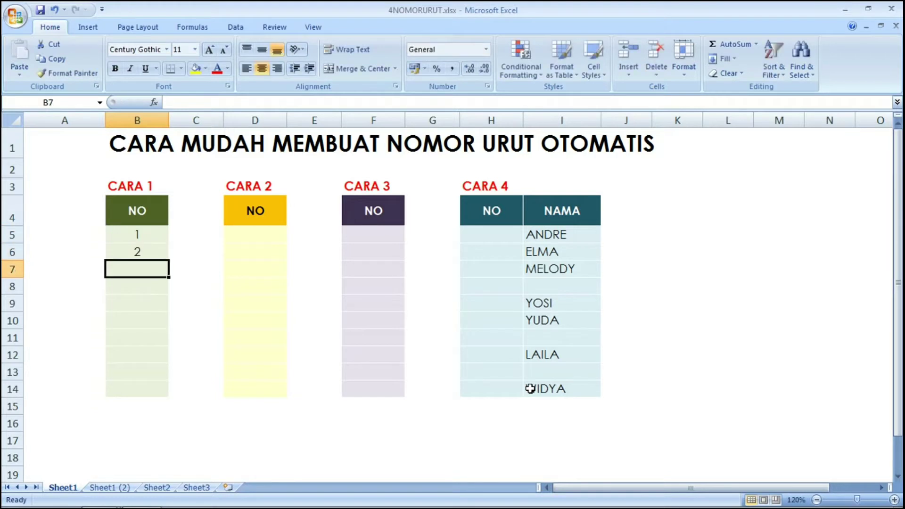
text(3)
key(Return)
text(4)
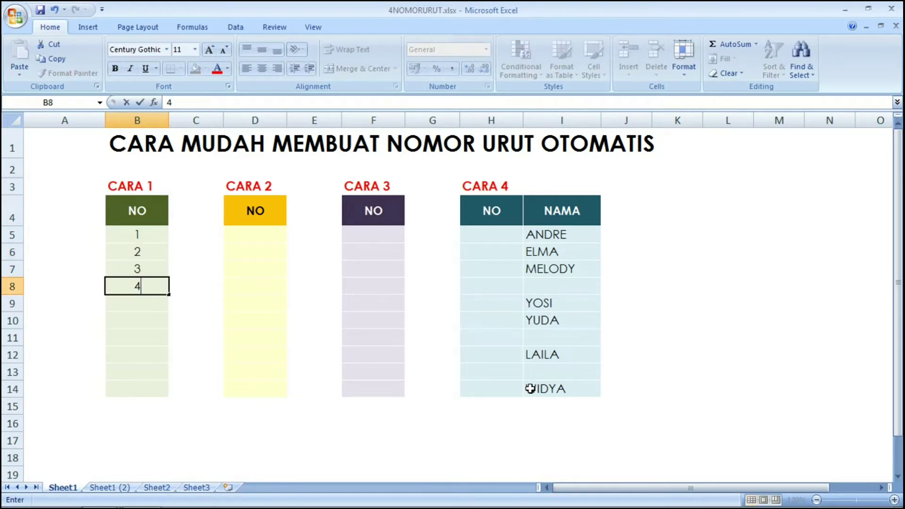
key(Return)
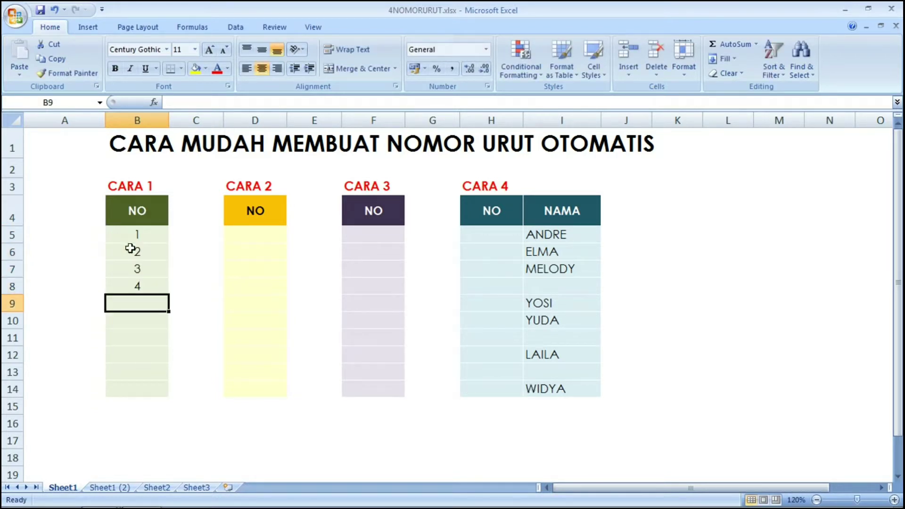
Fill B5:B8 down to B14 so CARA 1 runs 1 to 10.
click(133, 236)
drag(132, 237, 155, 381)
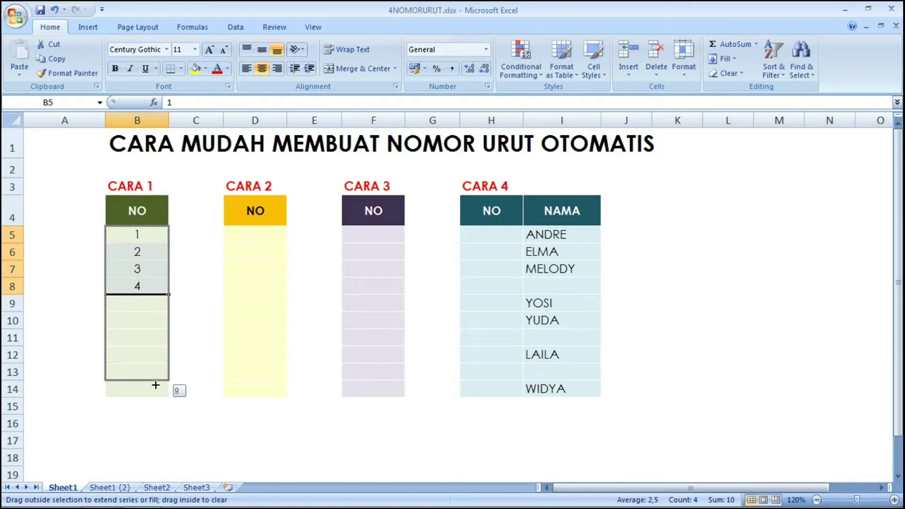
drag(156, 381, 155, 399)
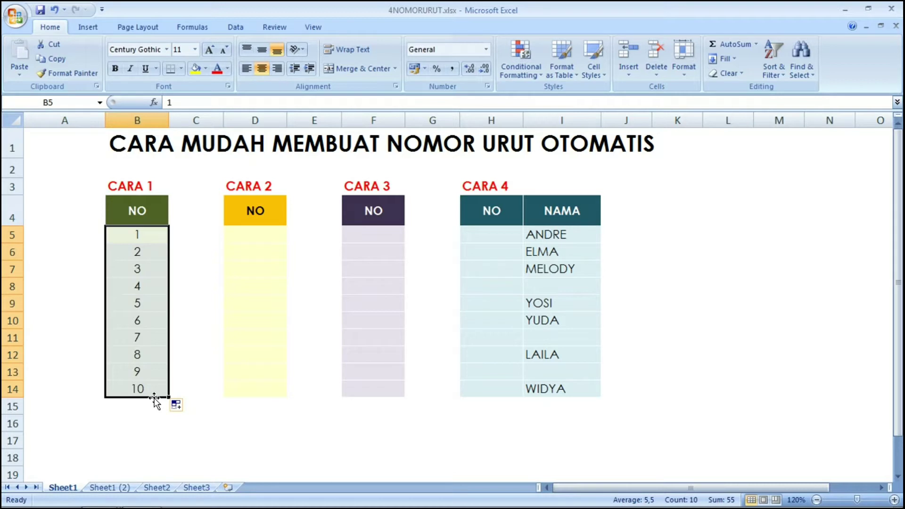
Enter 1 and 2 in D5 and D6, the first CARA 2 NO cells.
key(Right)
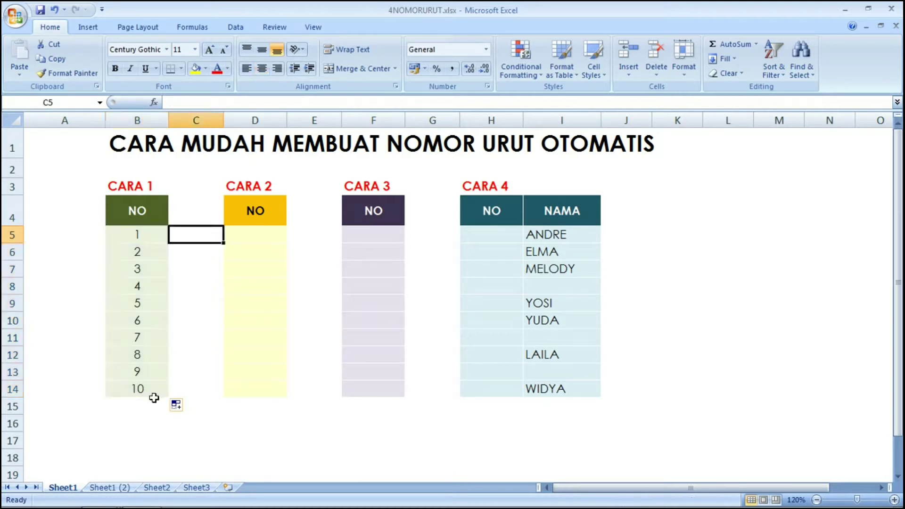
key(Right)
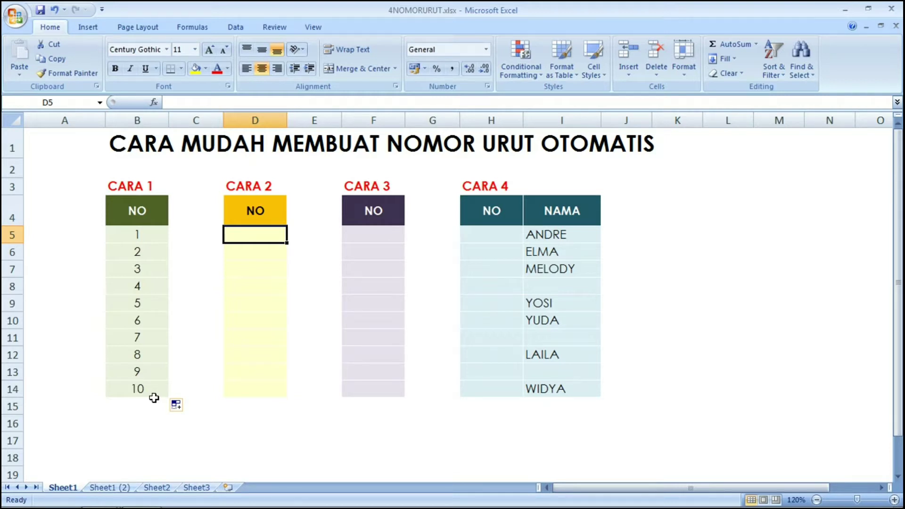
text(1)
key(Return)
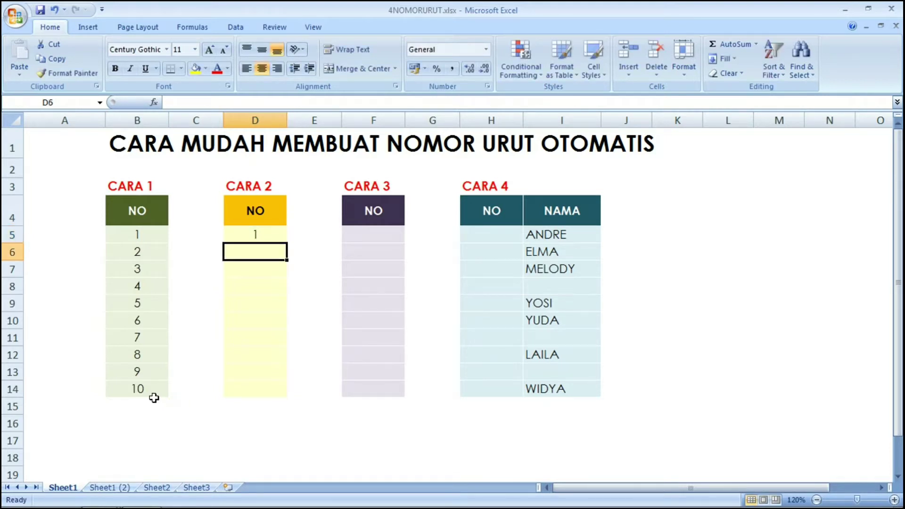
text(2)
key(Return)
Fill the 1, 2 pair from D5:D6 down to D14, giving 1 to 10.
key(Up)
key(Up)
key(shift+Down)
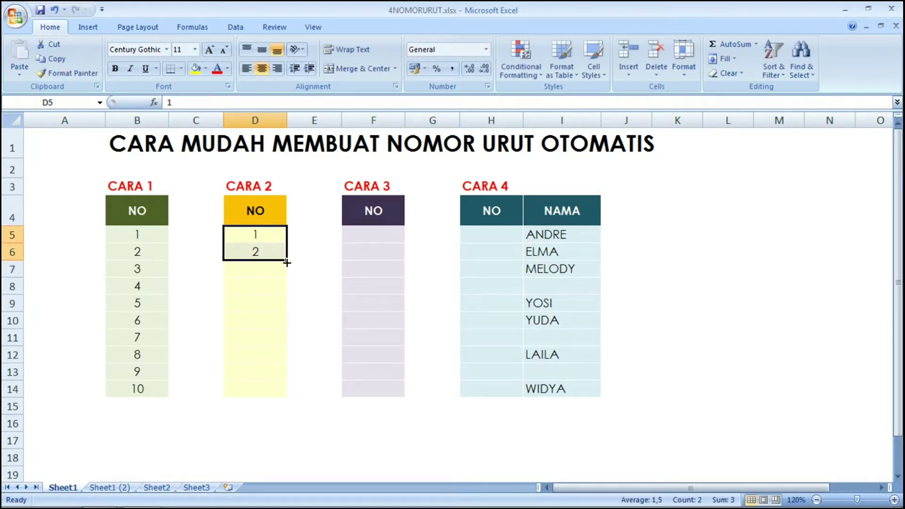
drag(286, 260, 280, 399)
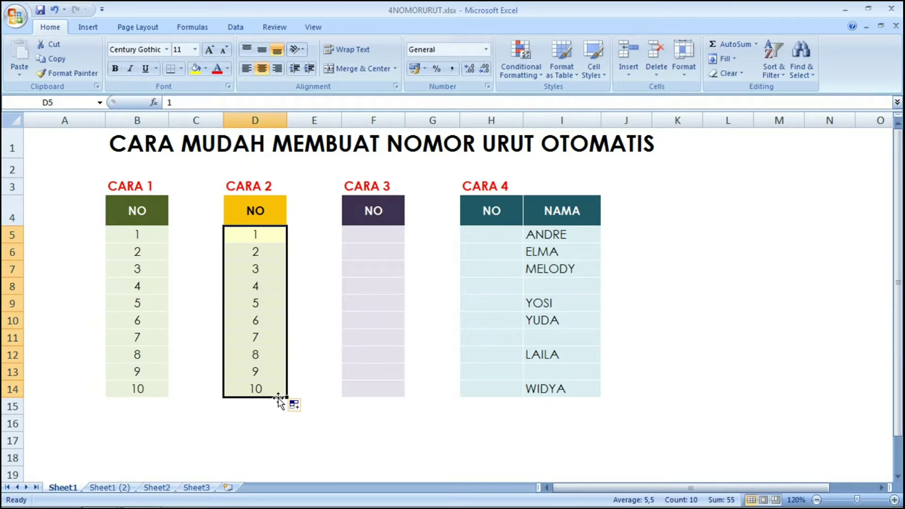
key(Right)
key(Left)
key(Down)
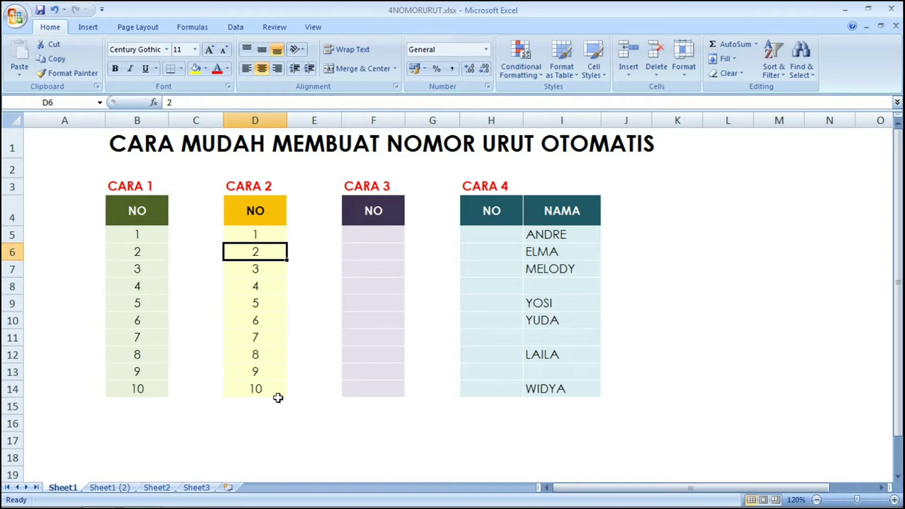
key(Right)
key(Right)
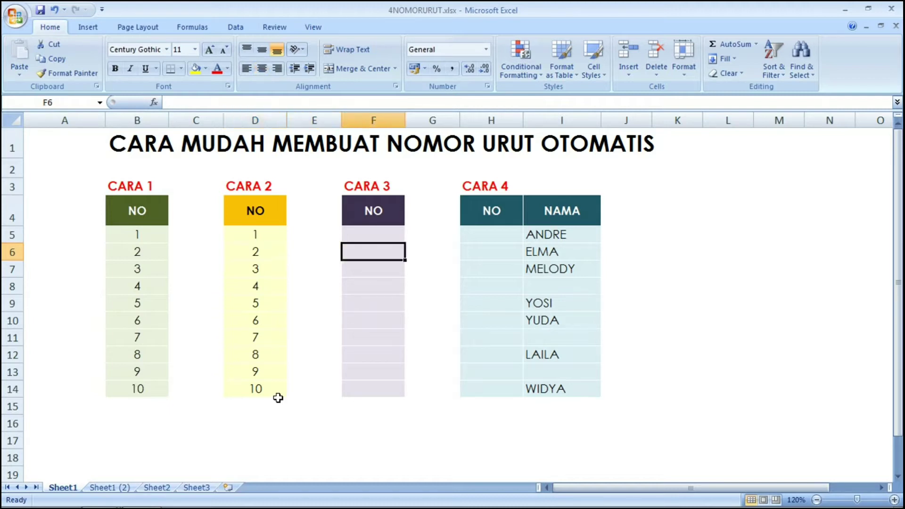
key(Up)
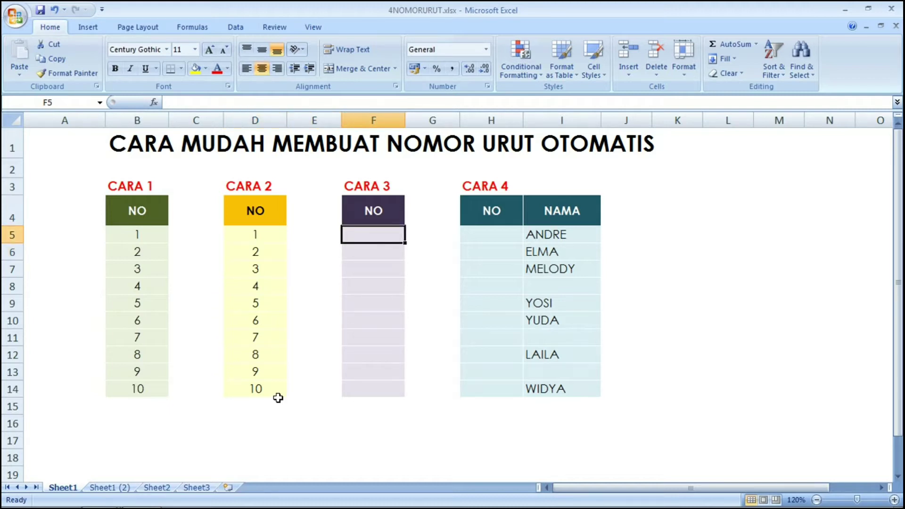
key(Left)
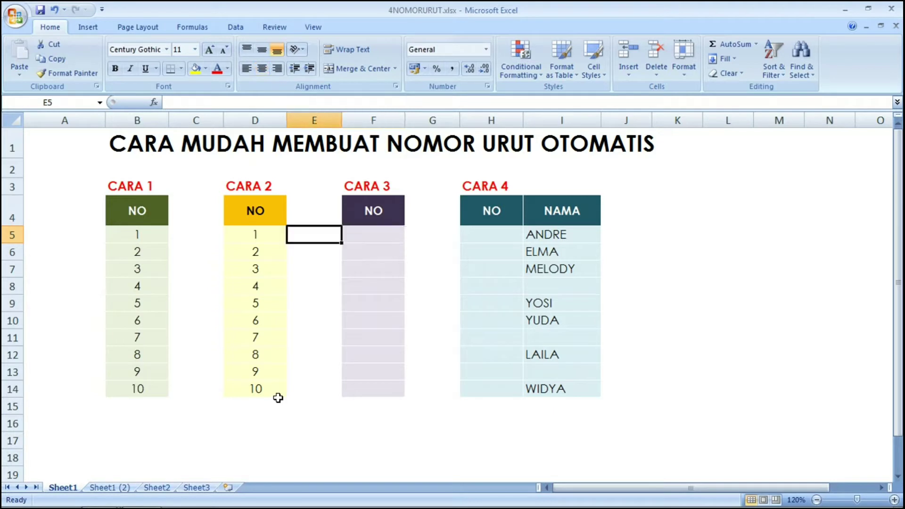
key(Left)
key(Left)
key(Right)
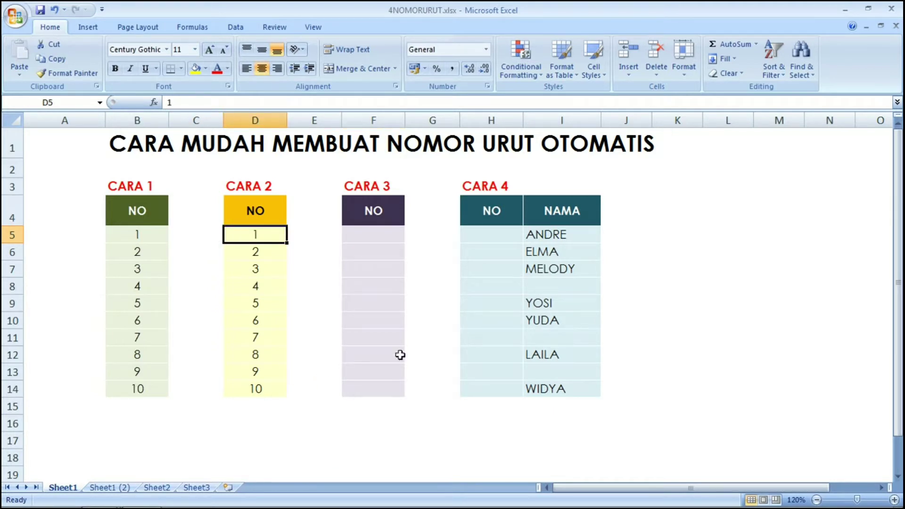
click(299, 234)
click(273, 238)
key(Right)
text(1)
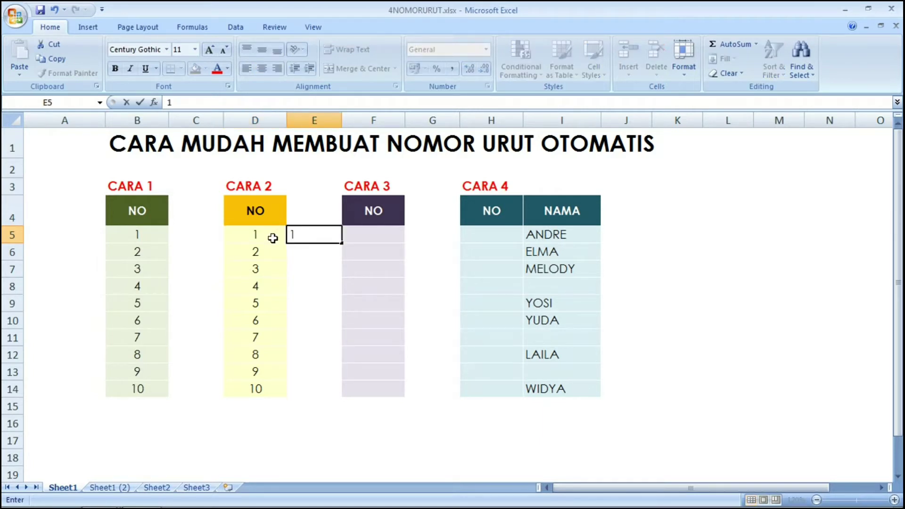
key(Return)
text(2)
key(Return)
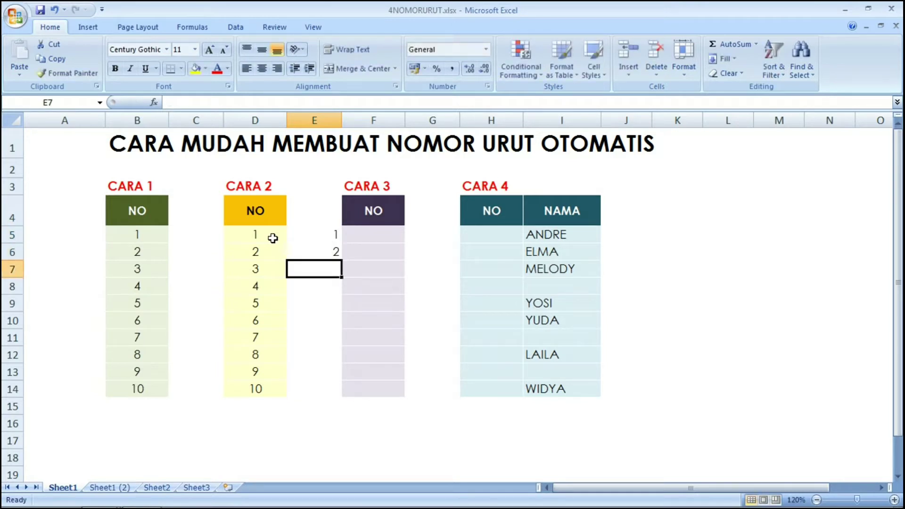
drag(303, 234, 310, 257)
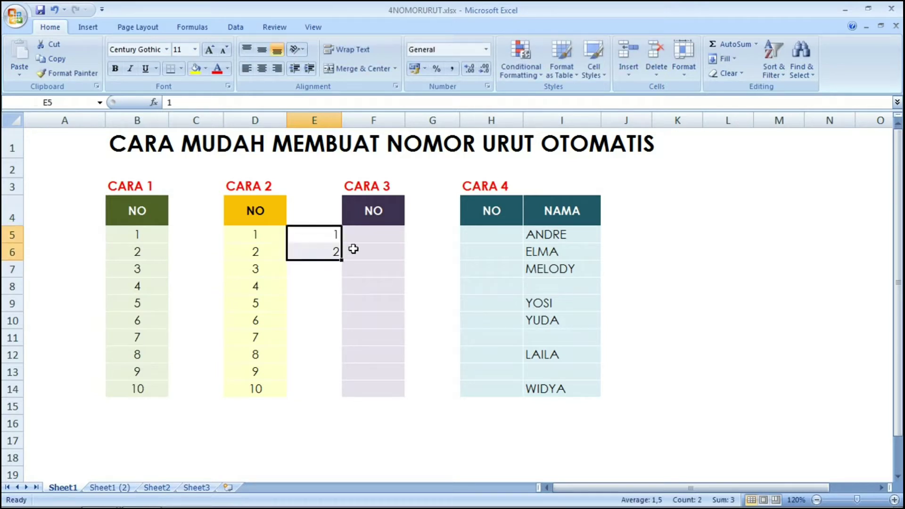
double_click(342, 262)
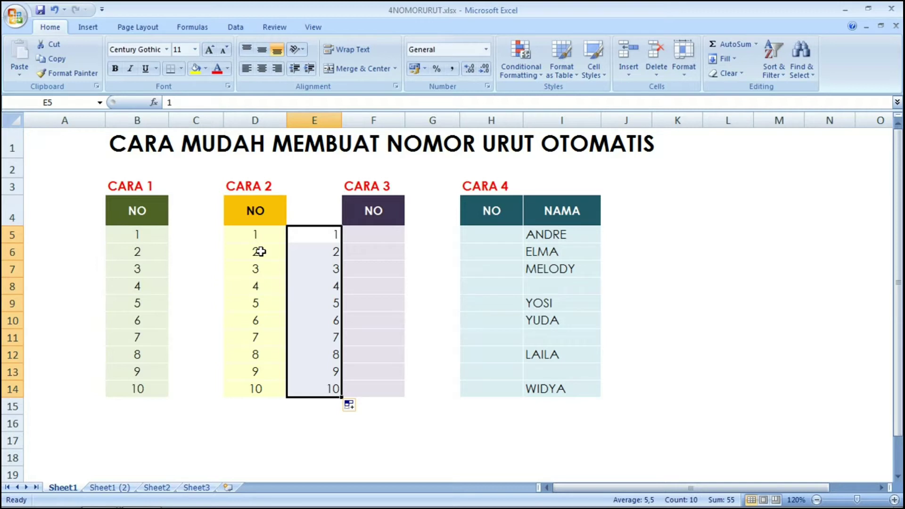
key(Delete)
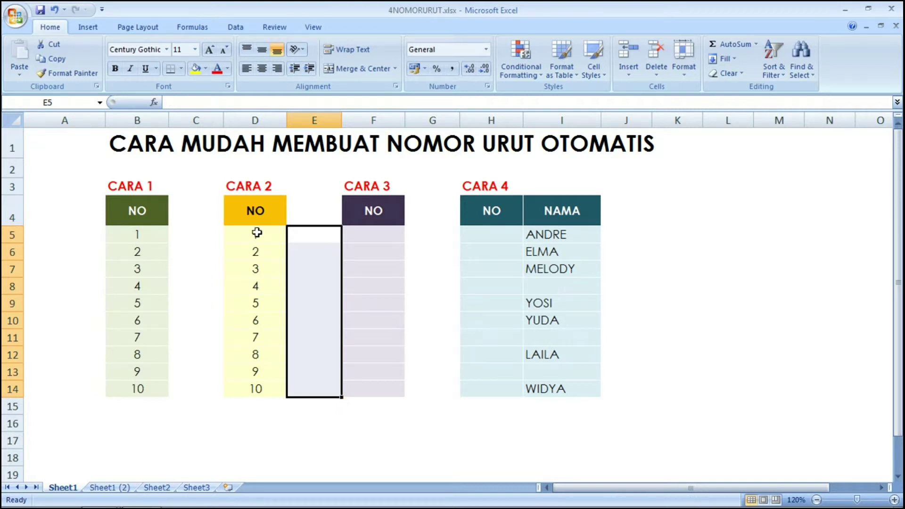
Clear CARA 2's numbers 3–10 and refill the 1, 2 pair down to D14.
drag(257, 268, 262, 387)
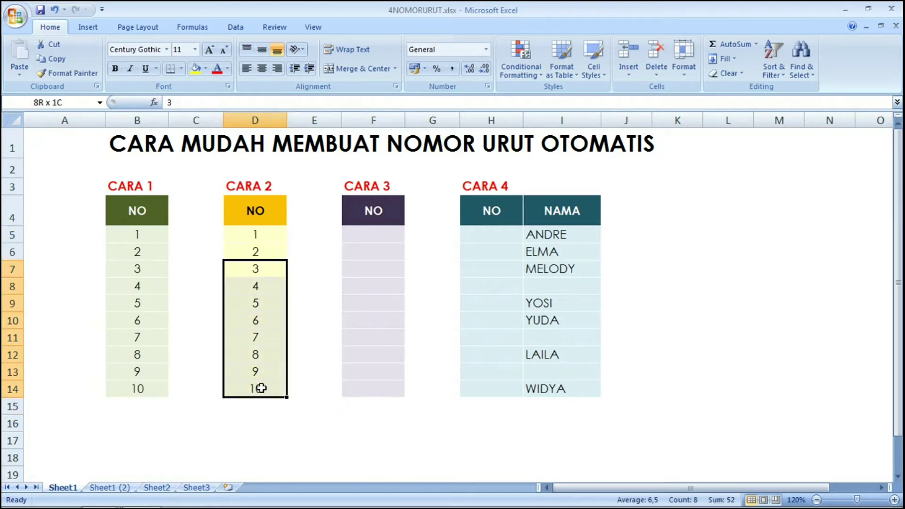
key(Delete)
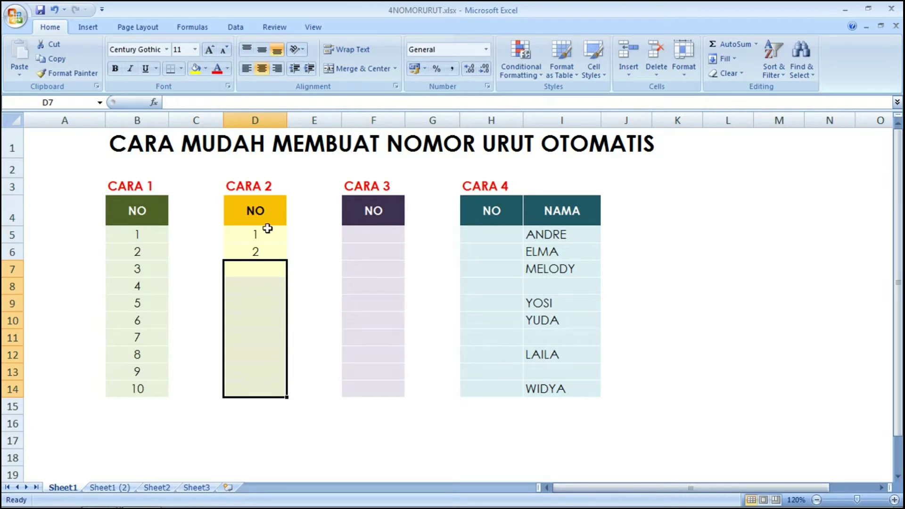
drag(263, 235, 264, 253)
click(257, 238)
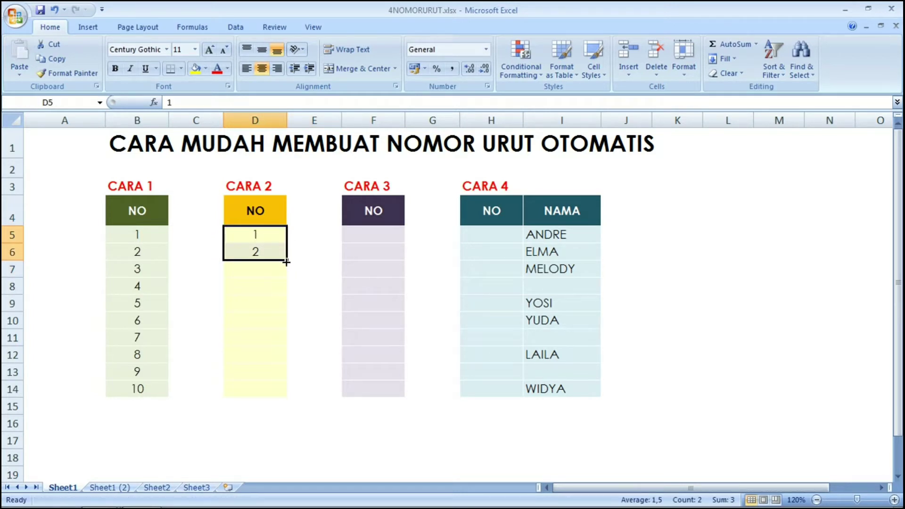
drag(286, 262, 275, 406)
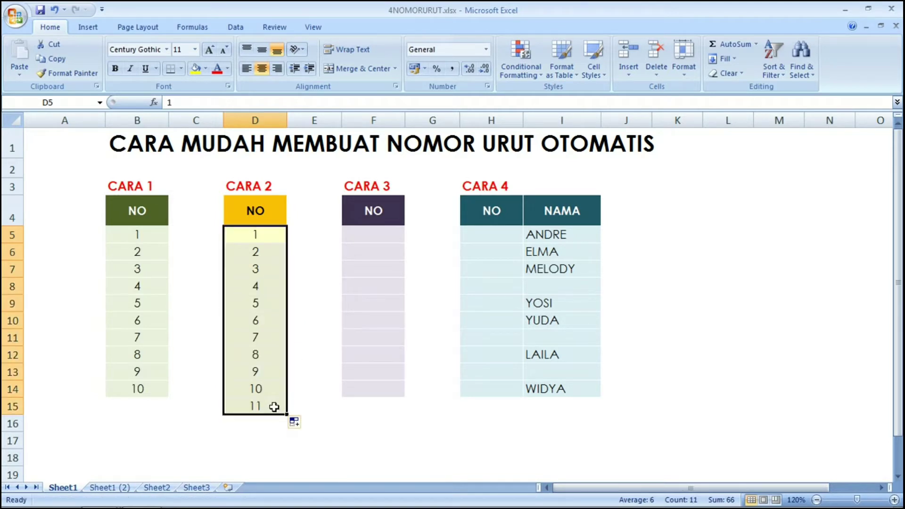
key(ctrl+z)
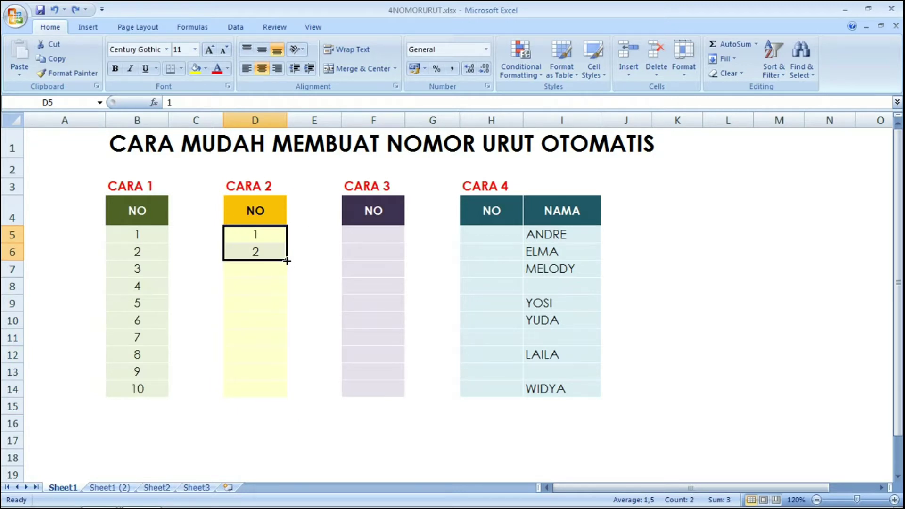
drag(287, 259, 287, 399)
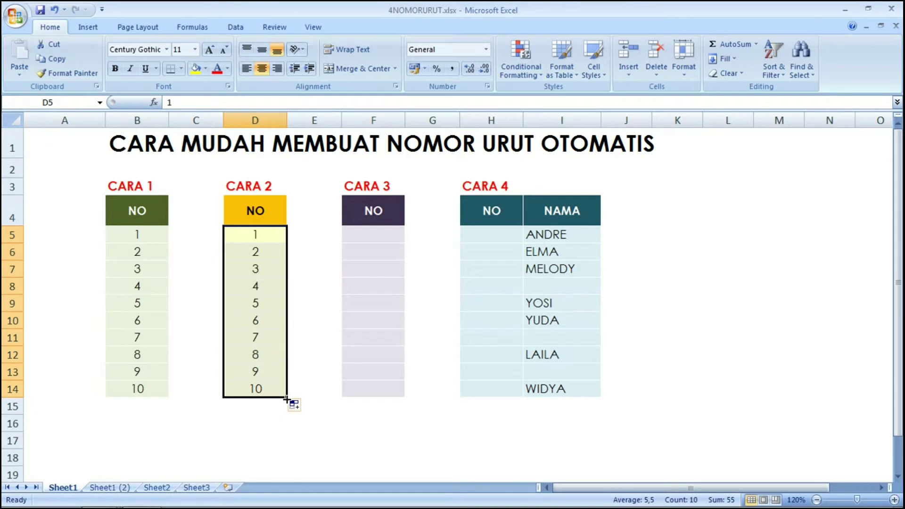
click(434, 239)
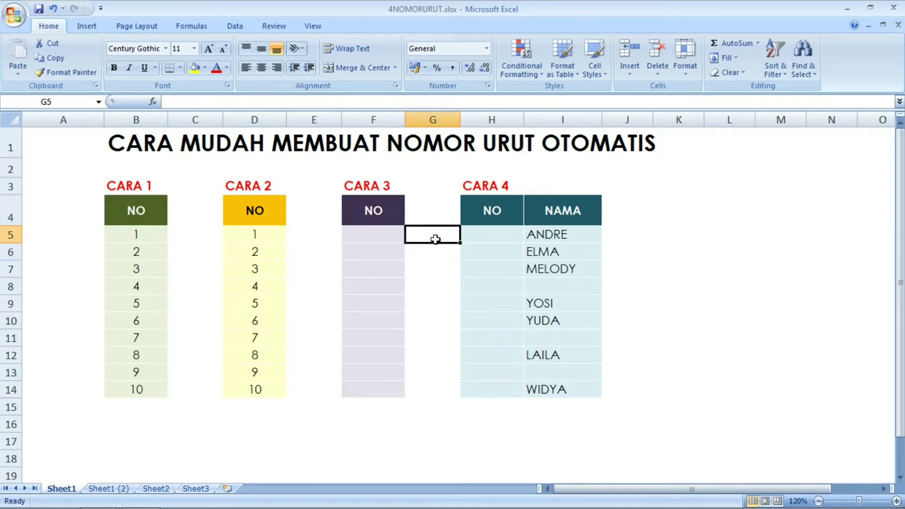
Enter 1 in F5 and return the selection to that cell.
key(Left)
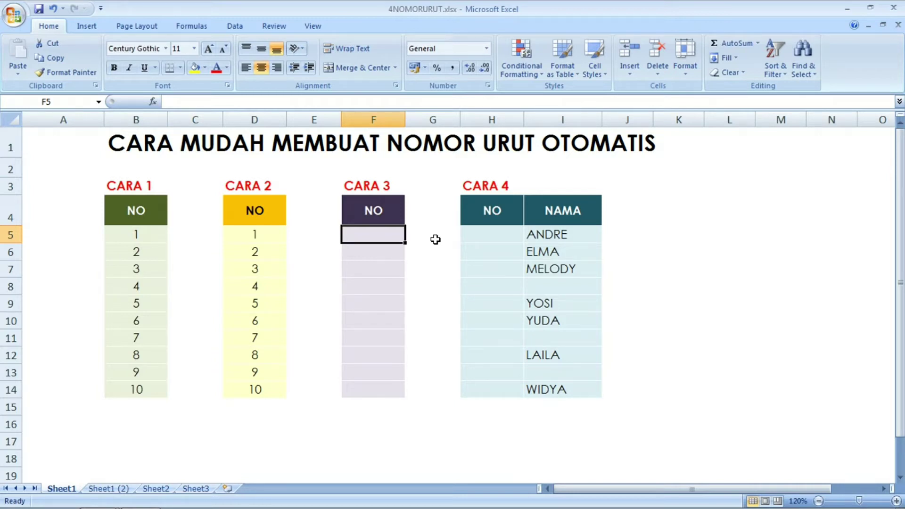
key(Down)
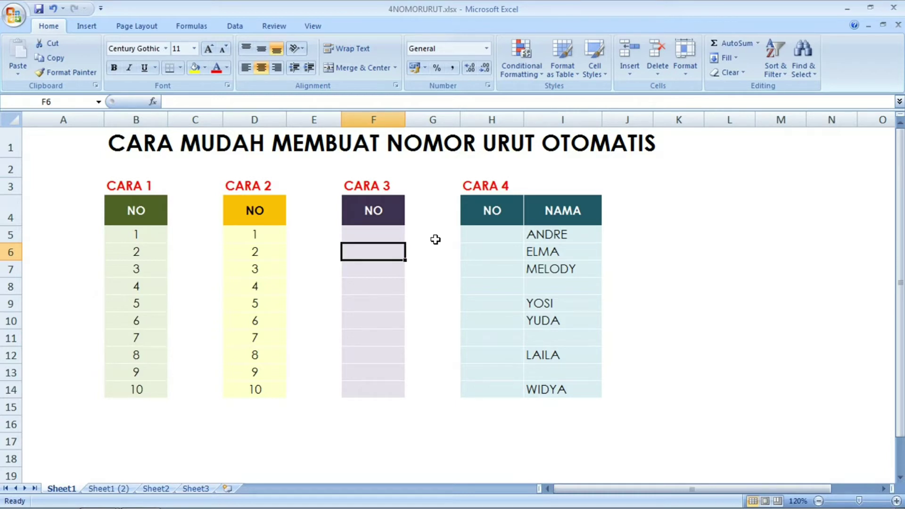
key(Up)
key(Left)
key(Left)
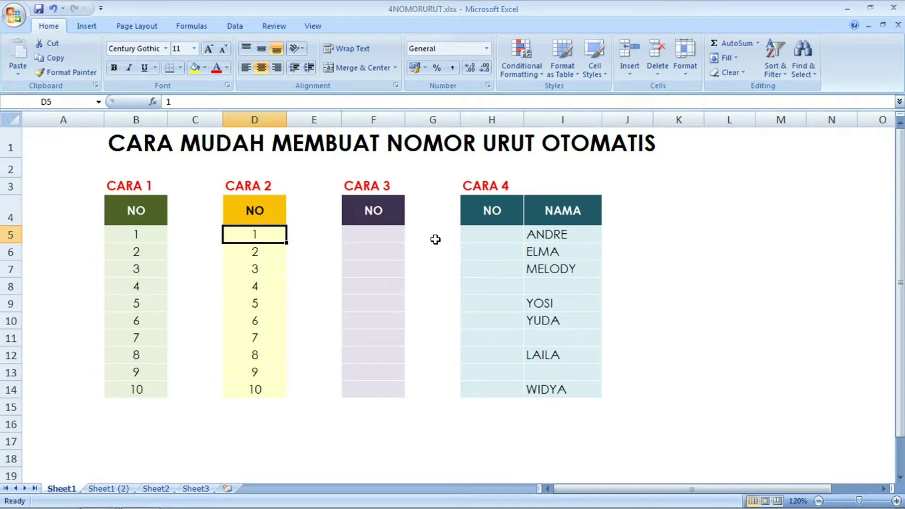
key(Right)
key(Right)
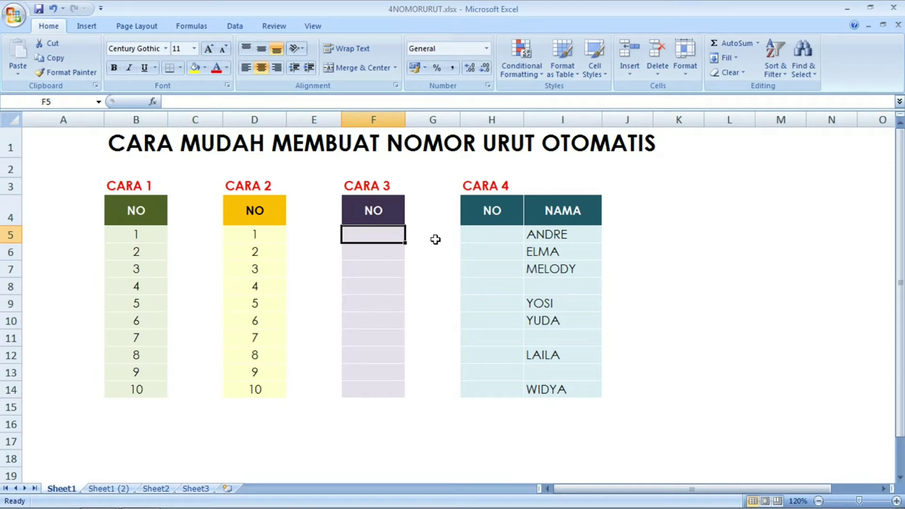
text(1)
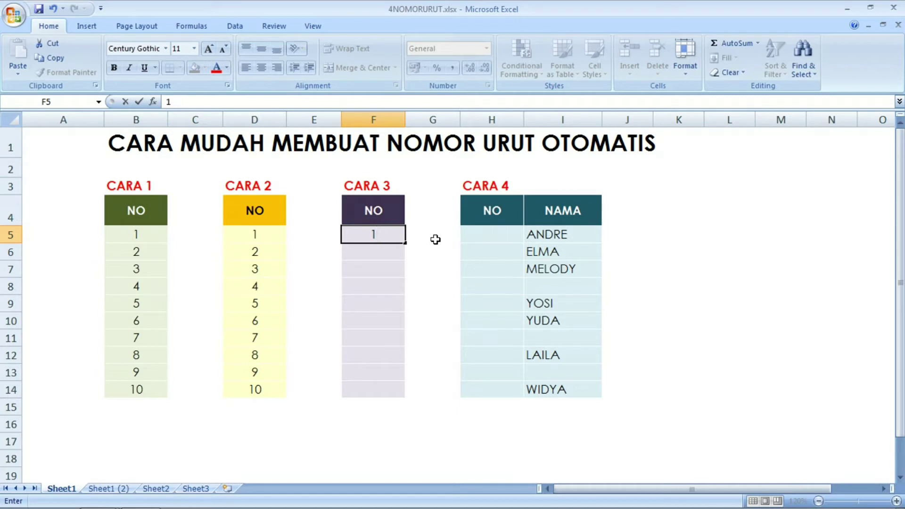
key(Return)
key(Up)
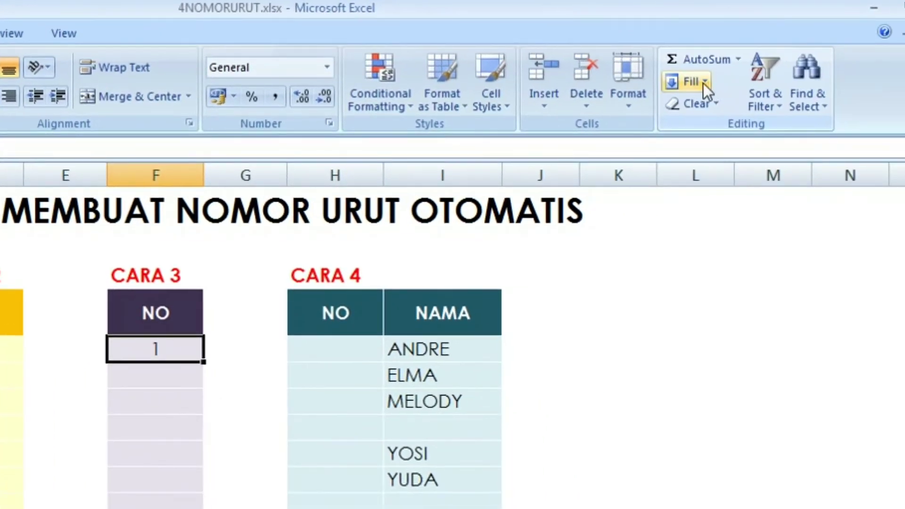
Fill CARA 3 with a column series, step 1, stop value 10.
click(709, 83)
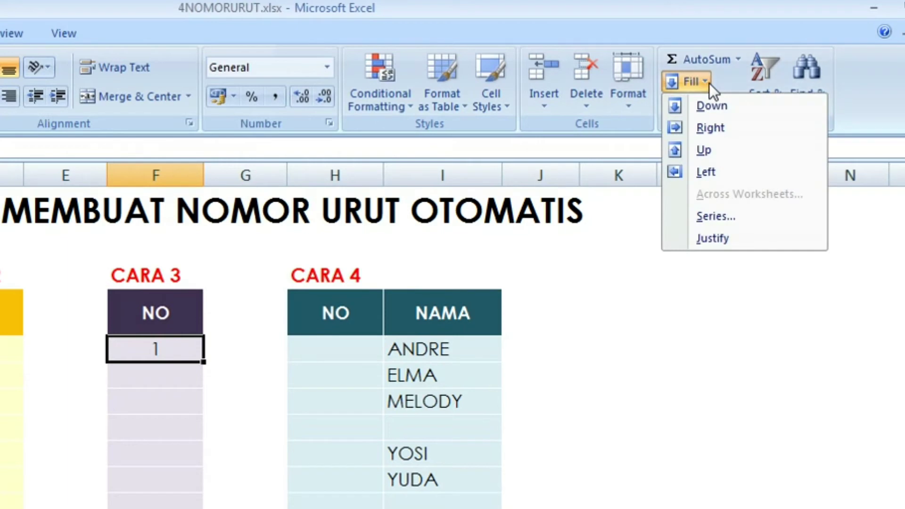
click(722, 210)
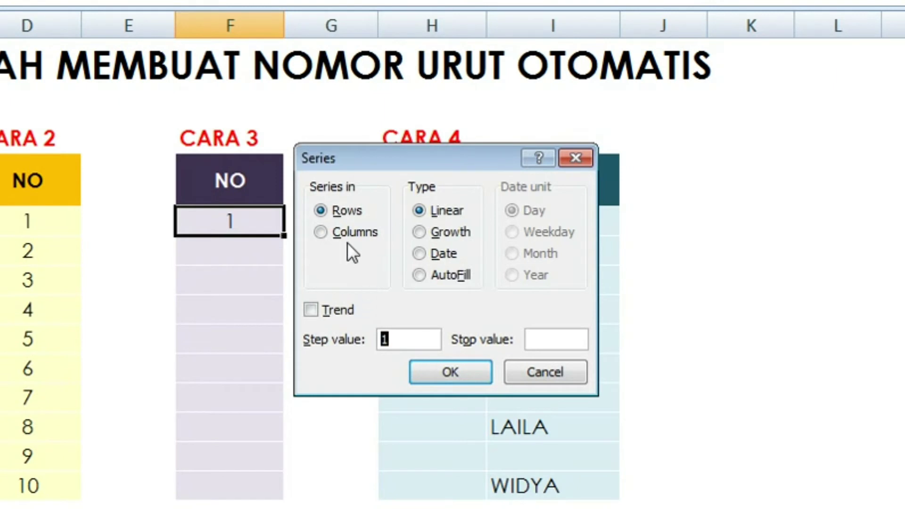
click(323, 234)
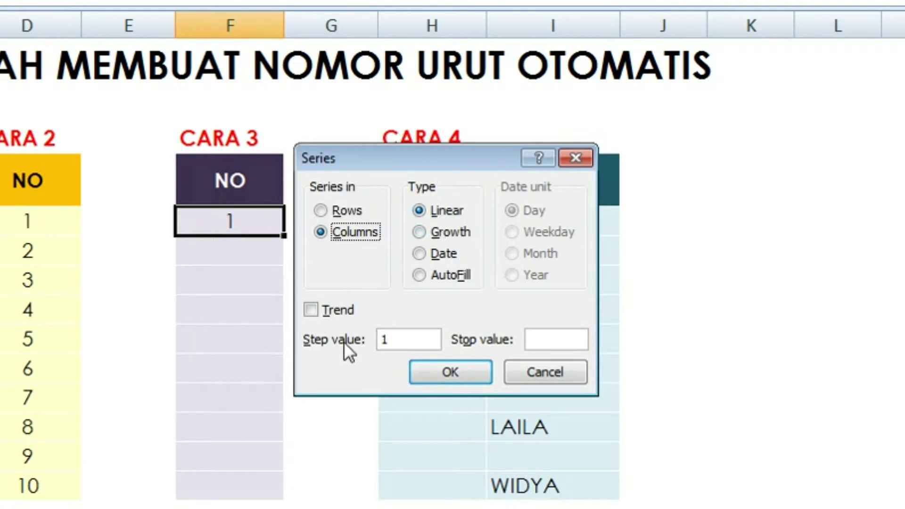
click(398, 341)
click(550, 342)
text(1)
text(0)
key(Return)
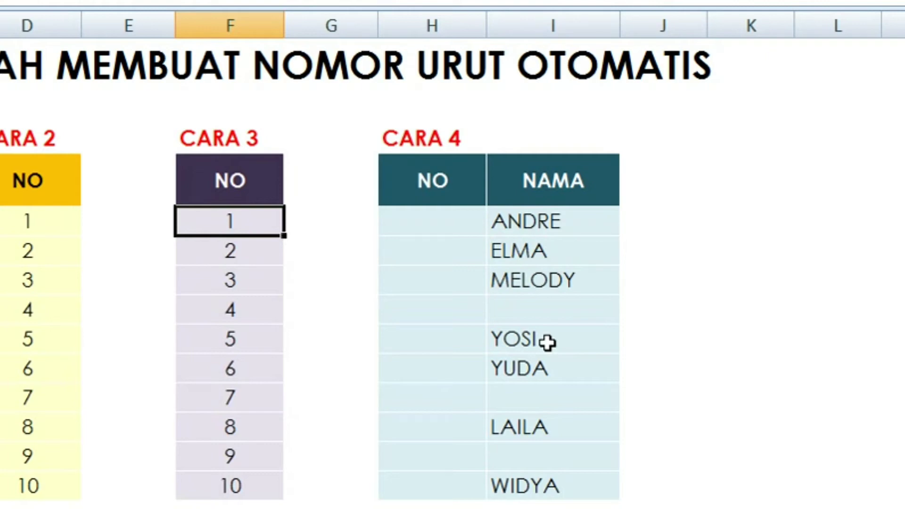
Undo the 1–10 series, try a column series to 15, then undo that too.
key(ctrl+z)
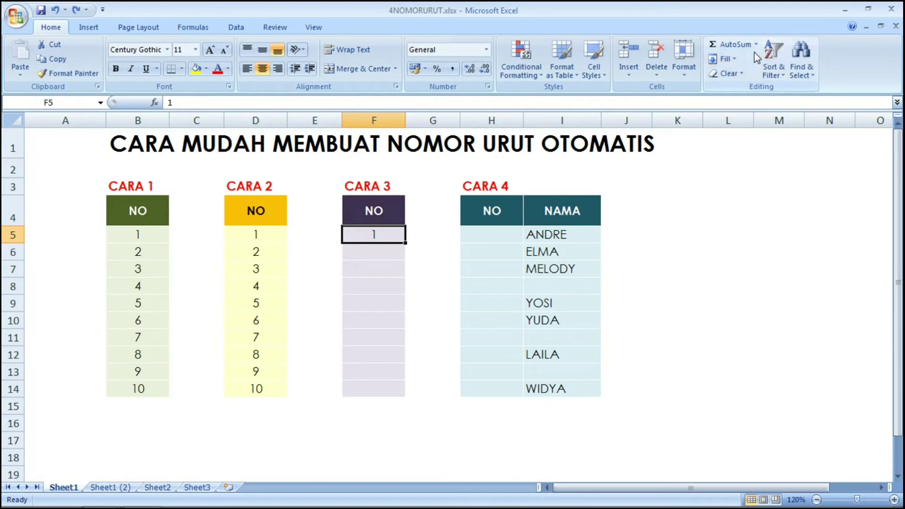
click(735, 59)
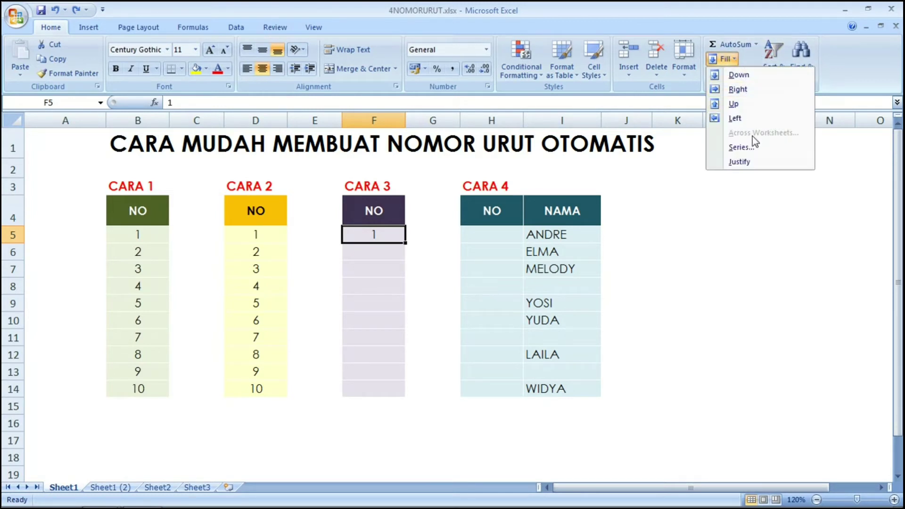
click(740, 148)
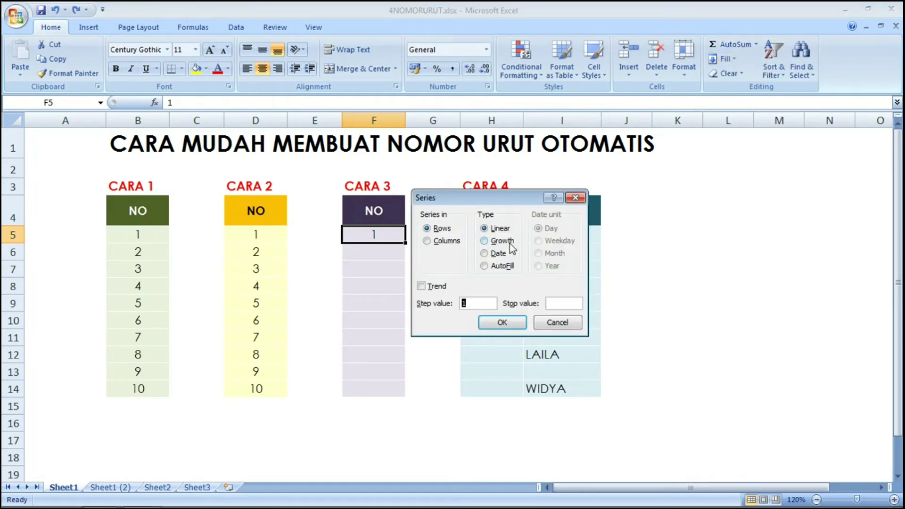
click(428, 242)
click(558, 304)
text(15)
key(Return)
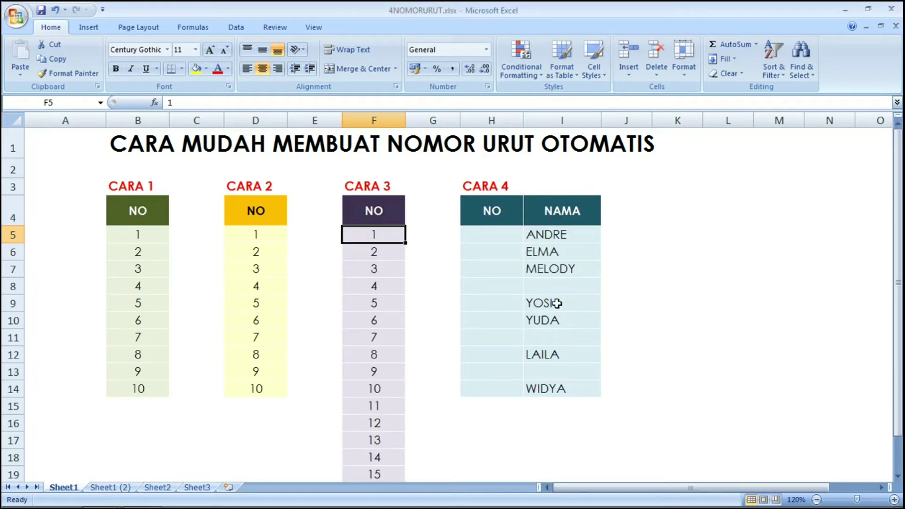
key(ctrl+z)
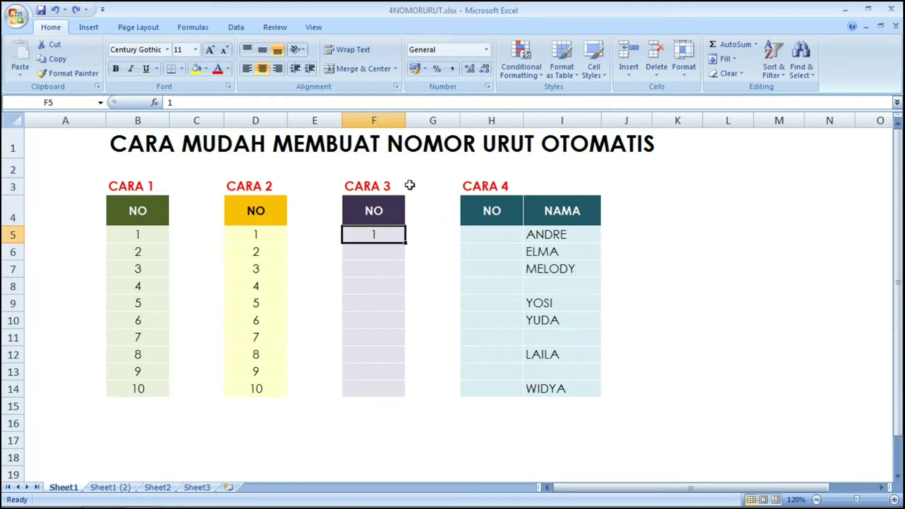
click(738, 64)
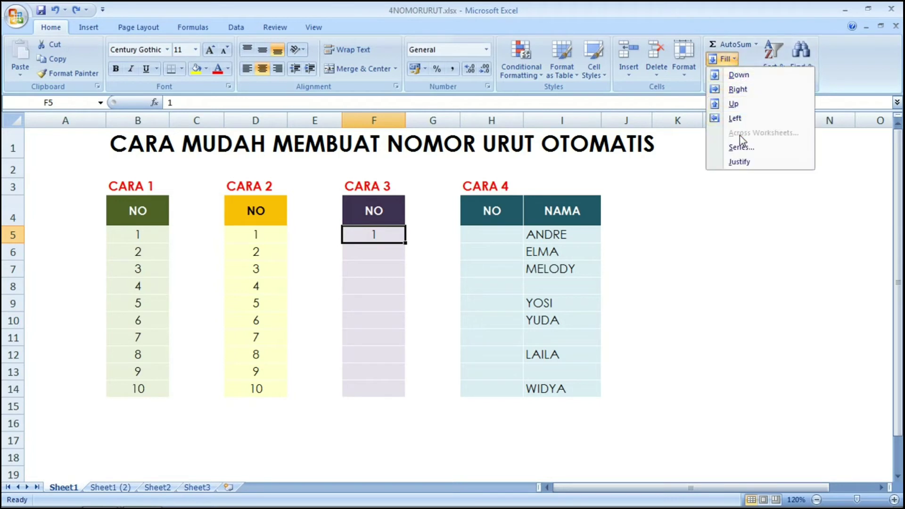
click(738, 149)
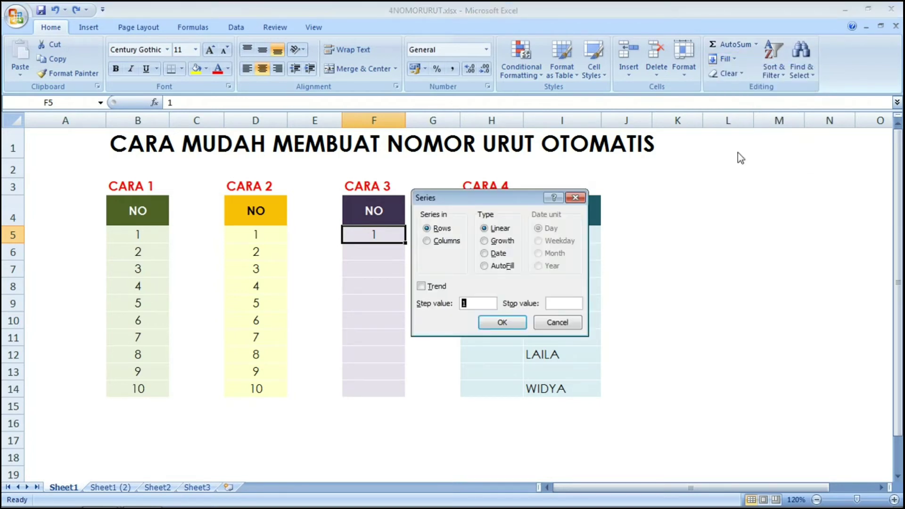
click(554, 301)
text(10)
key(Return)
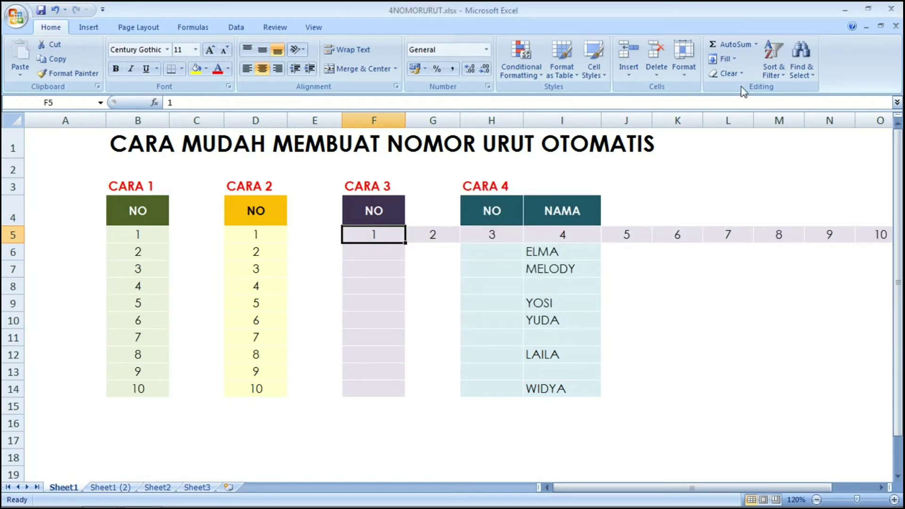
click(734, 57)
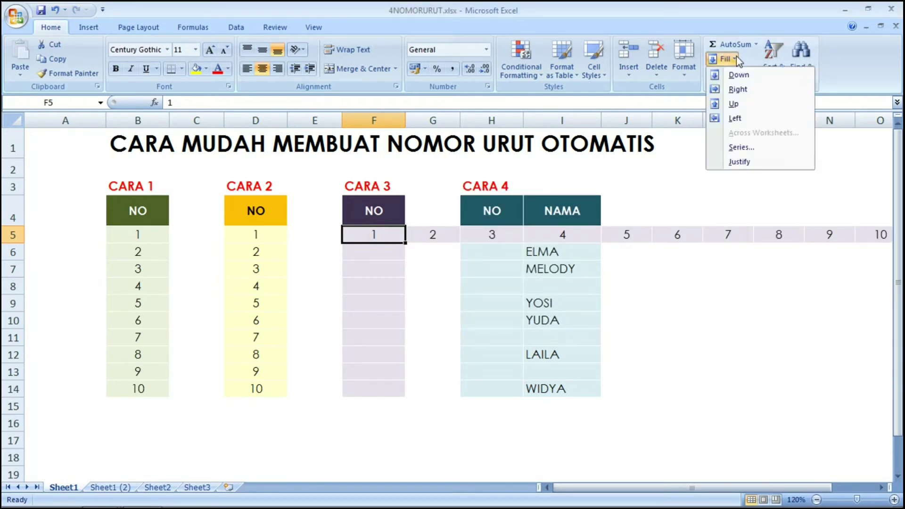
click(741, 148)
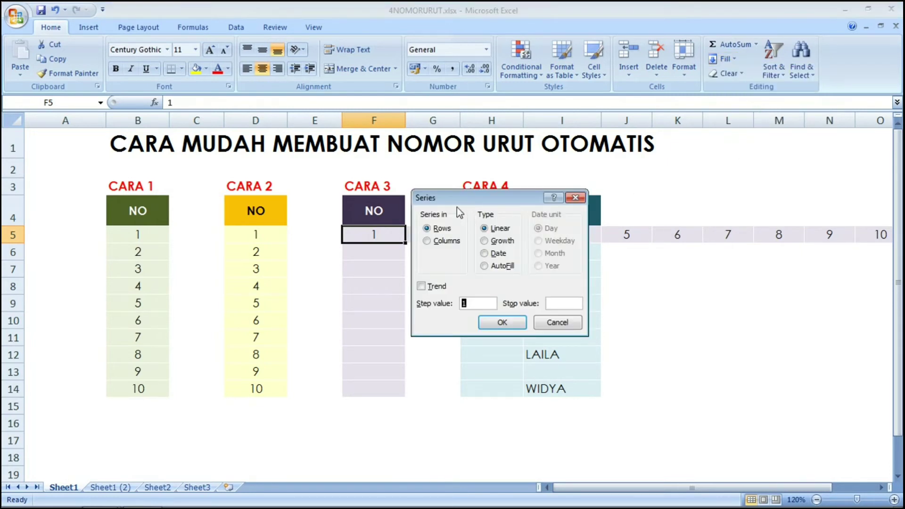
drag(454, 203, 451, 260)
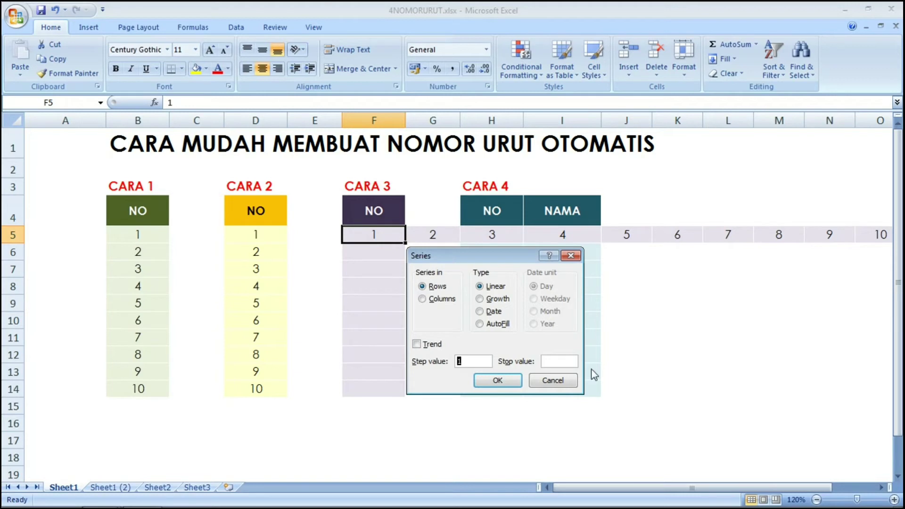
click(553, 381)
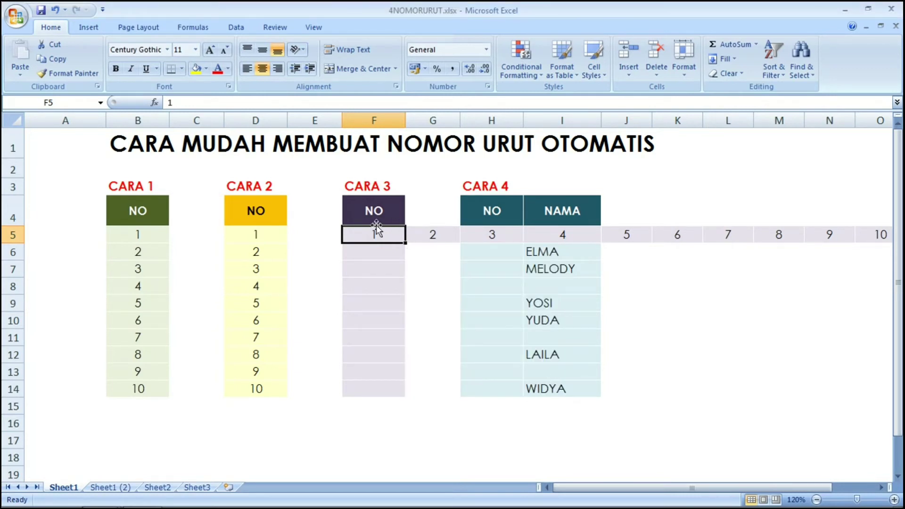
Undo the stray row-5 series and fill column F as a series stopping at 10.
click(54, 10)
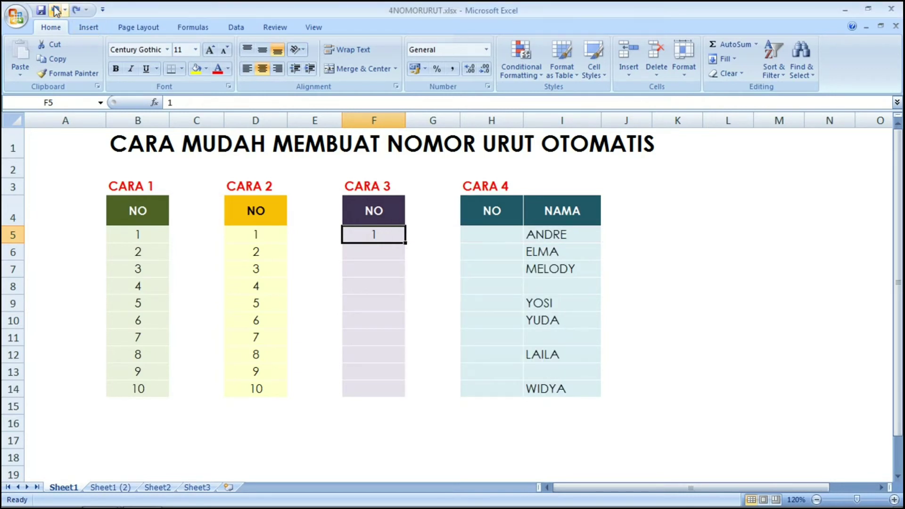
click(726, 58)
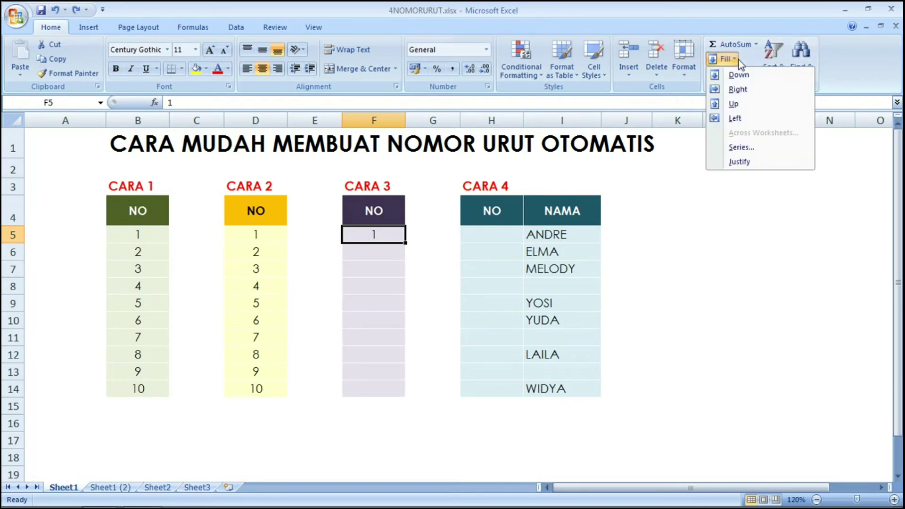
click(740, 150)
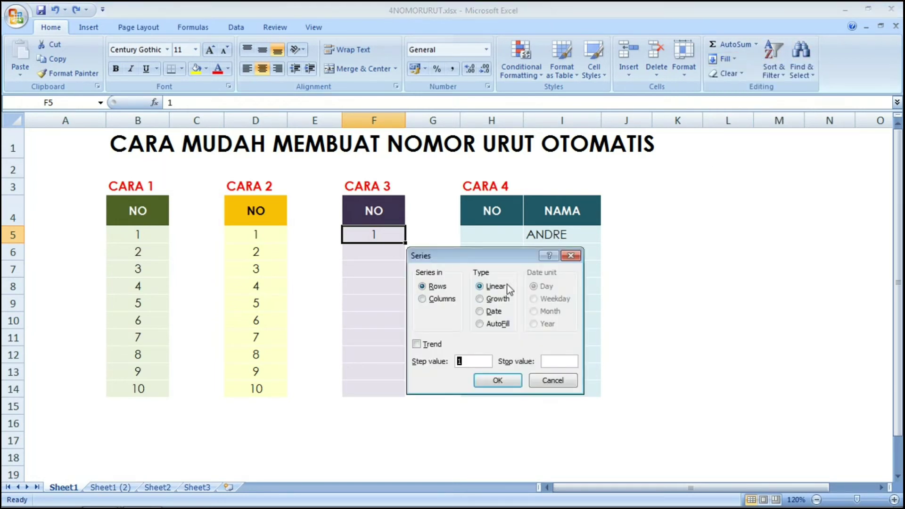
click(439, 299)
click(548, 361)
text(10)
key(Return)
click(513, 239)
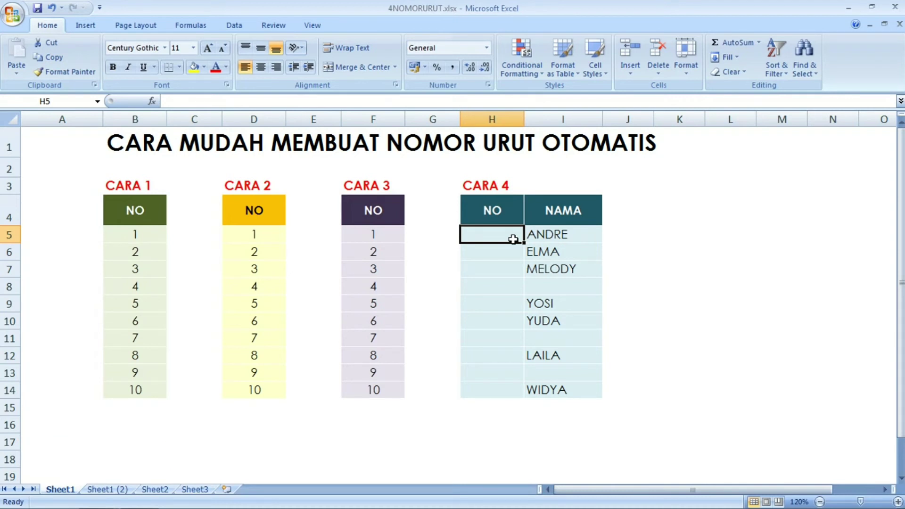
Widen column H and begin the formula =IF(I5<>"";COUNTA( in the first CARA 4 NO cell.
drag(524, 114, 589, 114)
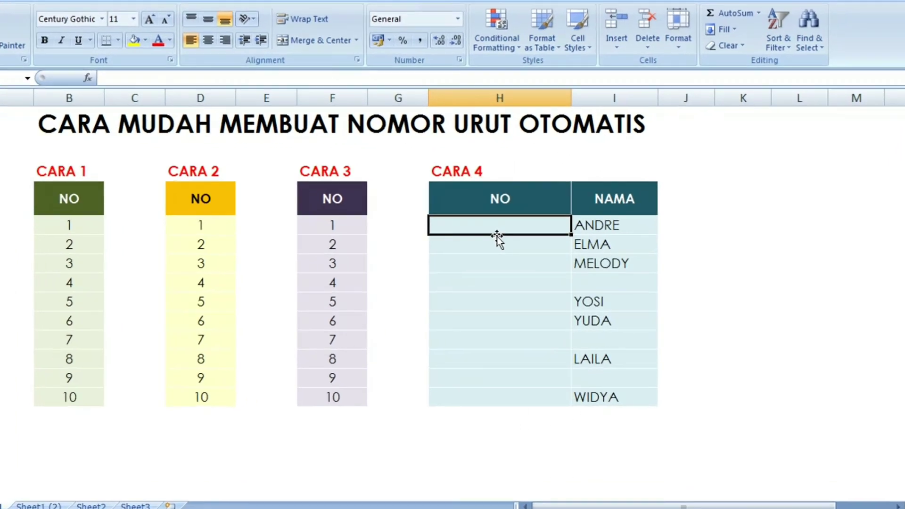
text(=)
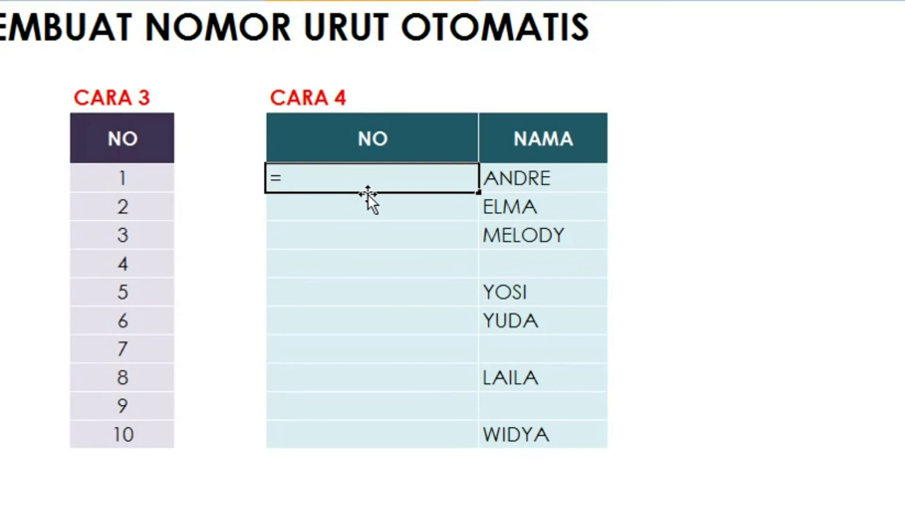
text(if)
key(Tab)
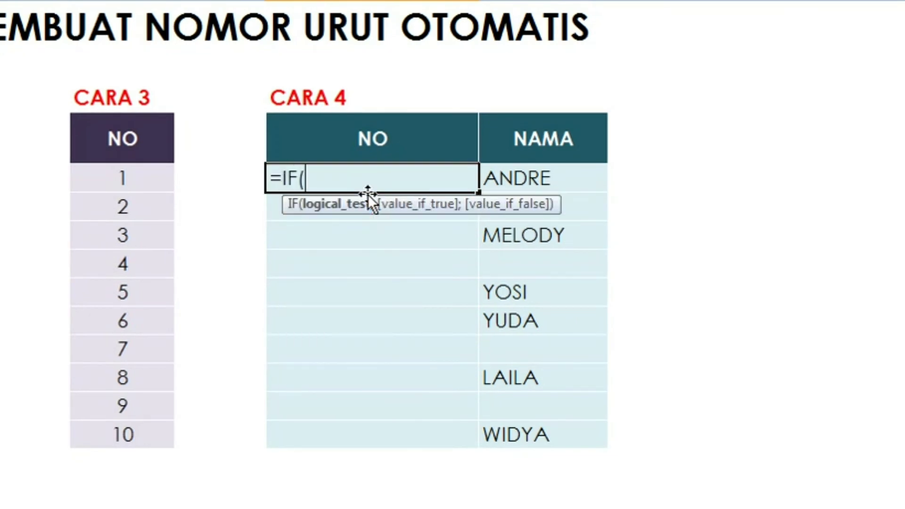
click(579, 173)
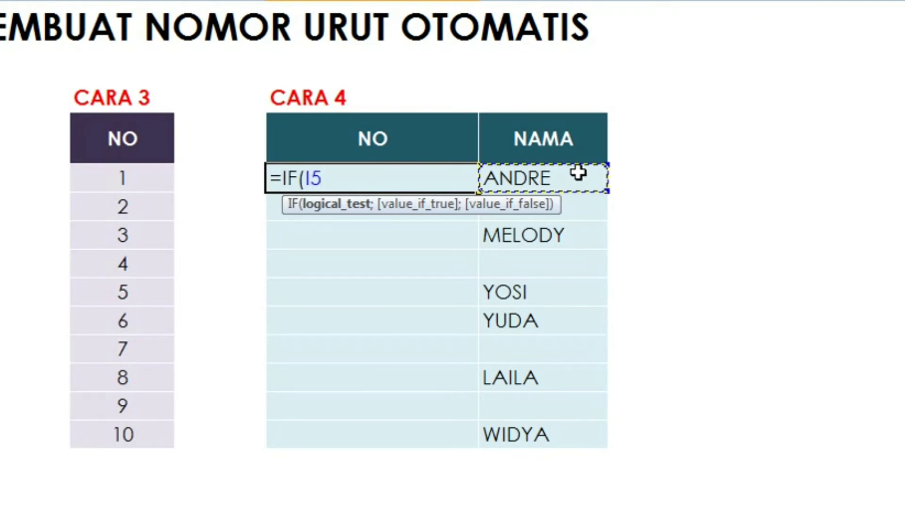
text(<>)
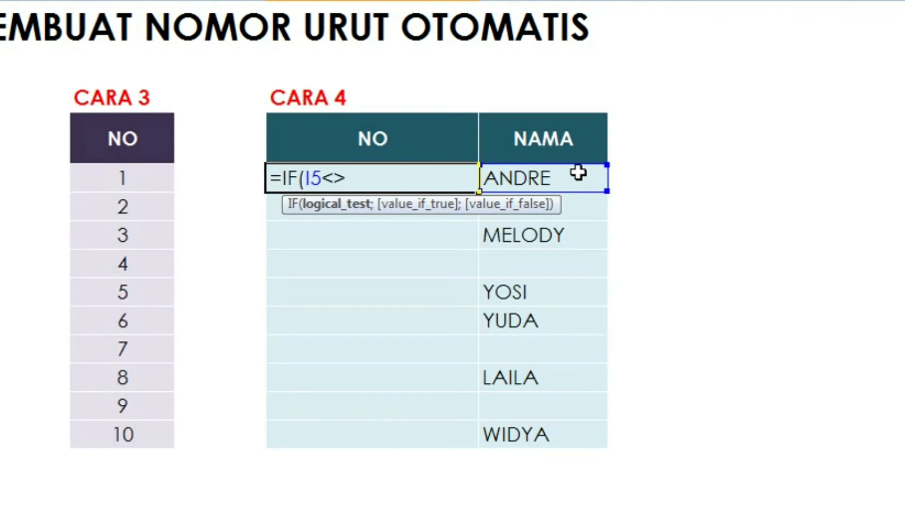
text("")
text(;)
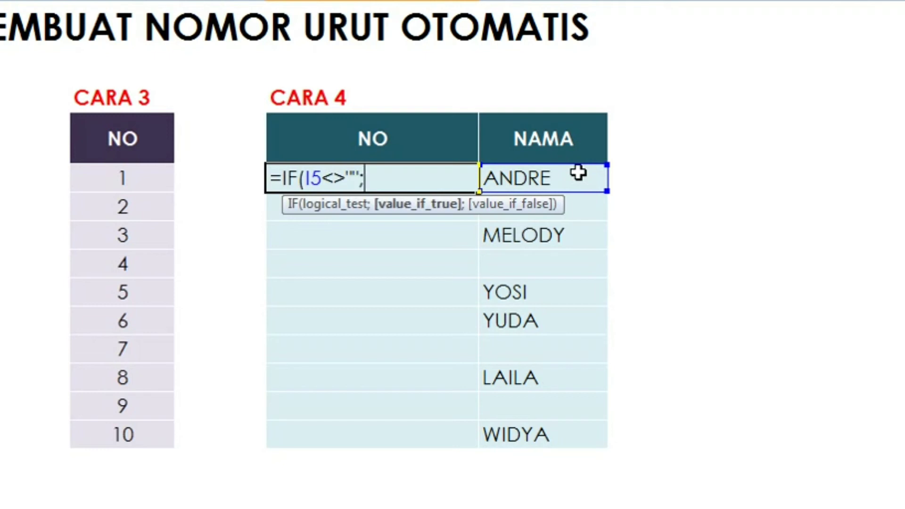
text(cou)
key(Down)
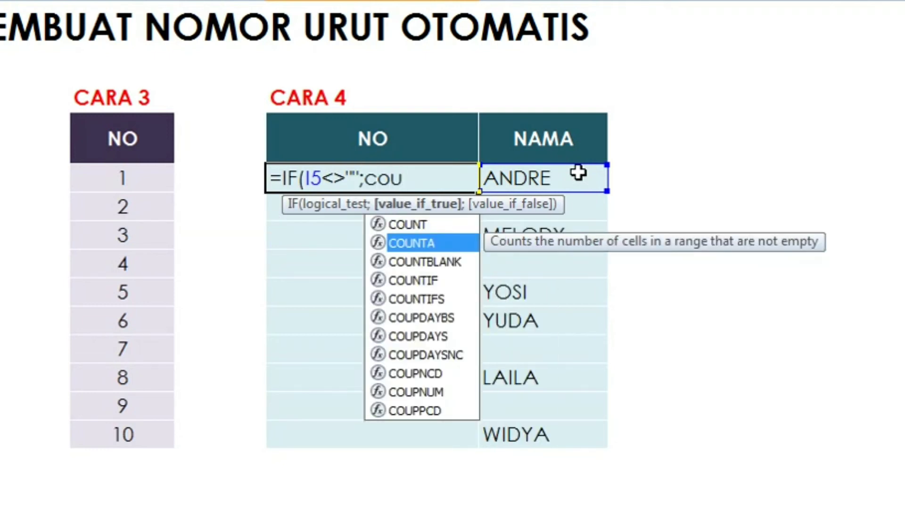
key(Tab)
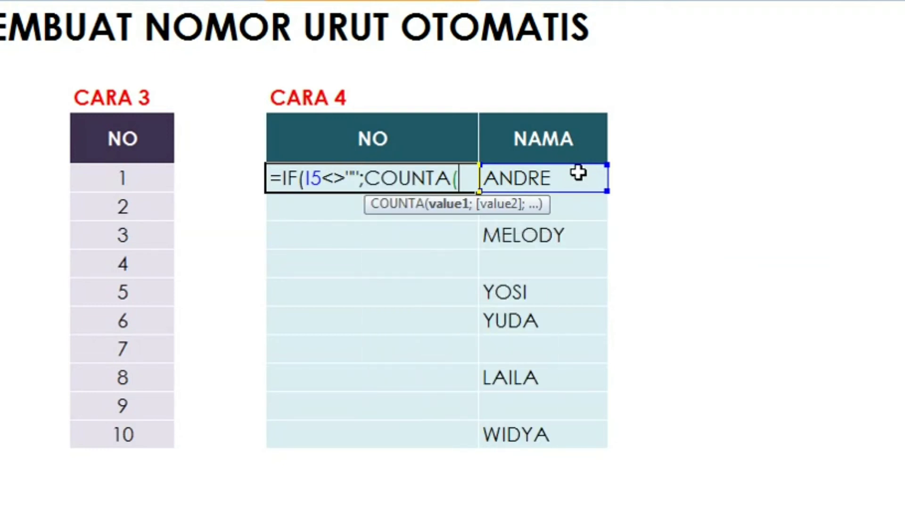
Complete the formula with range $I$5:I5, locked via F4, and enter it to show 1.
click(578, 173)
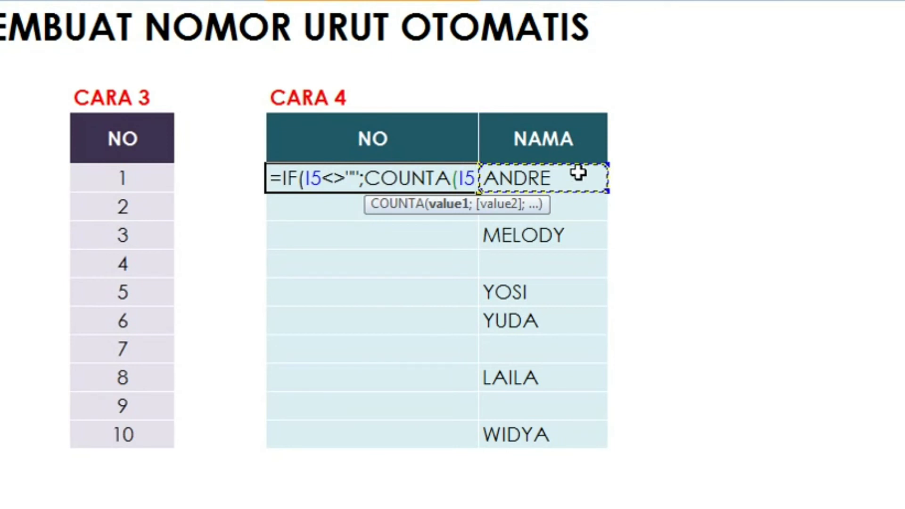
text(:)
click(580, 173)
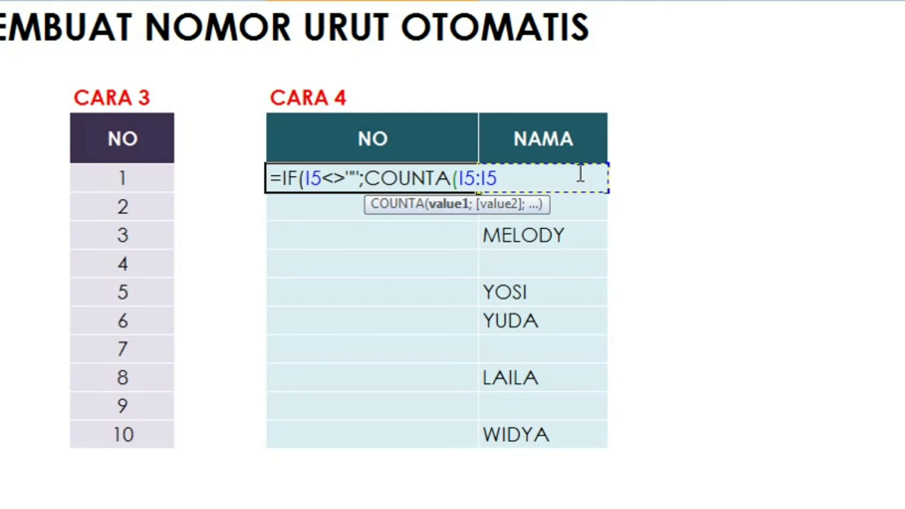
text())
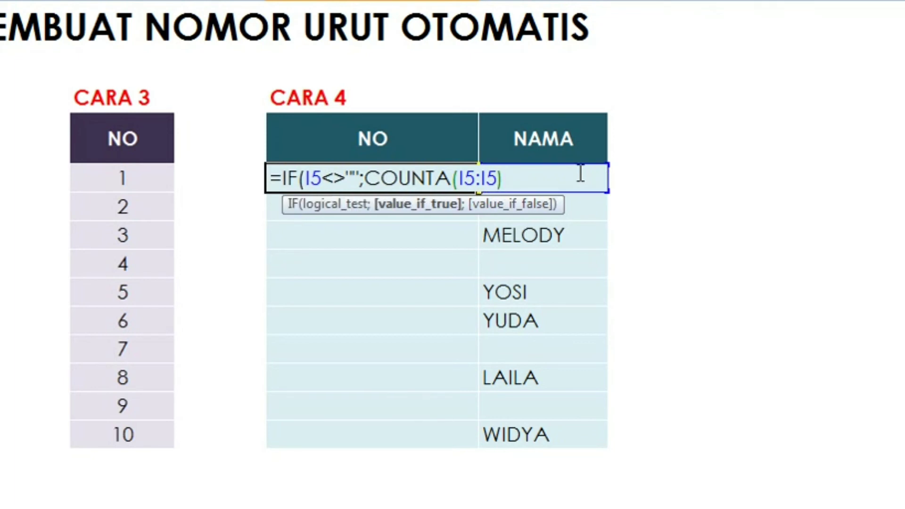
text(;)
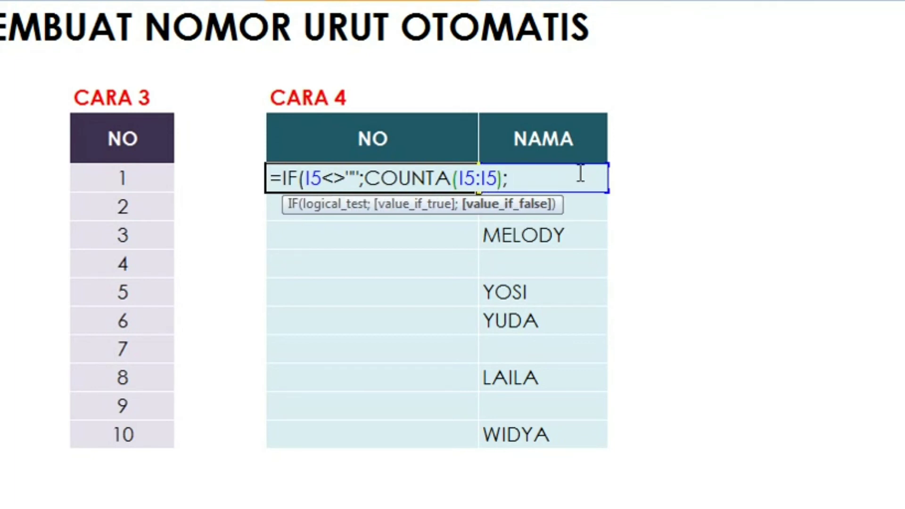
text("")
text())
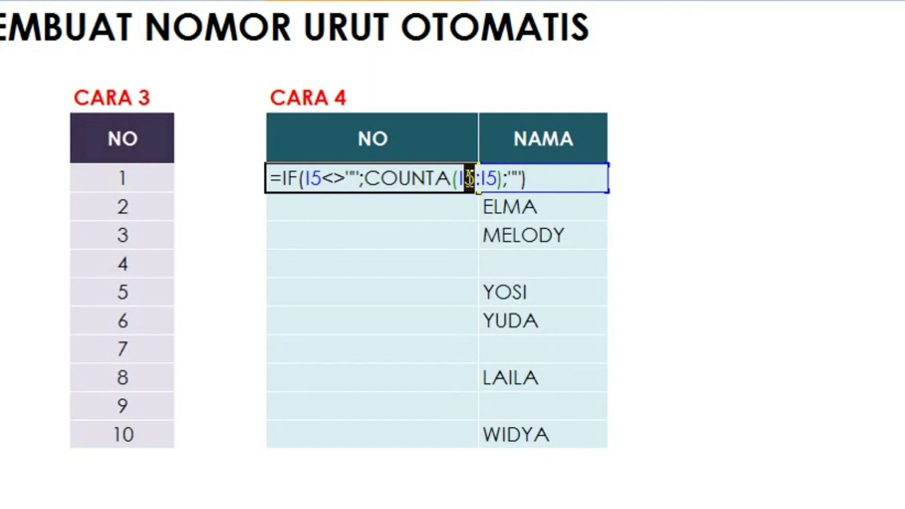
drag(474, 178, 461, 179)
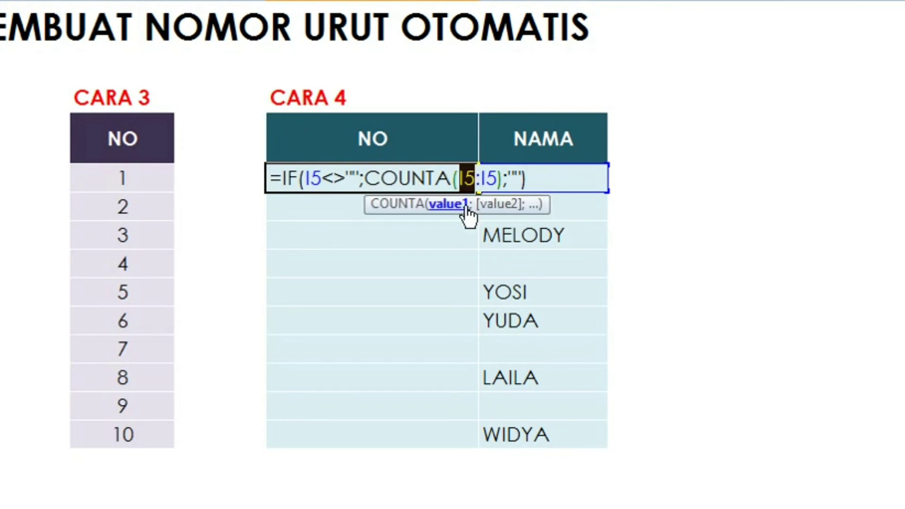
key(F4)
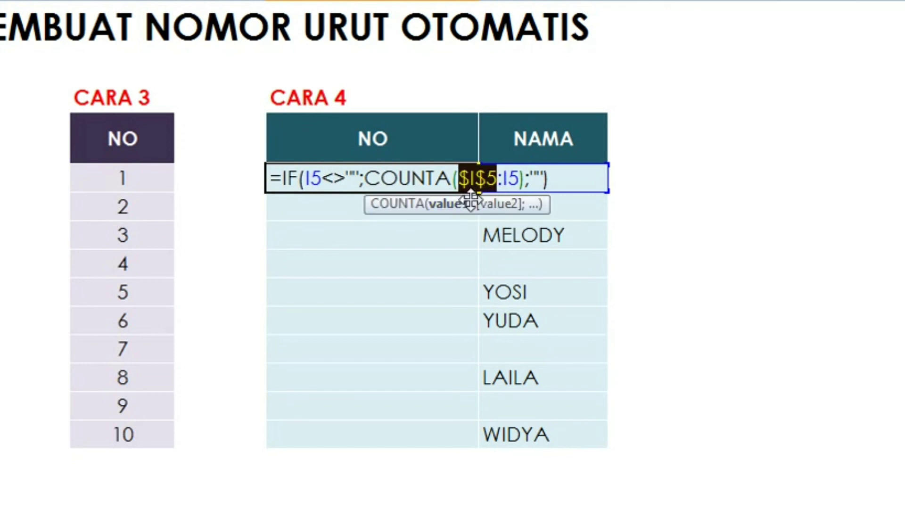
key(Return)
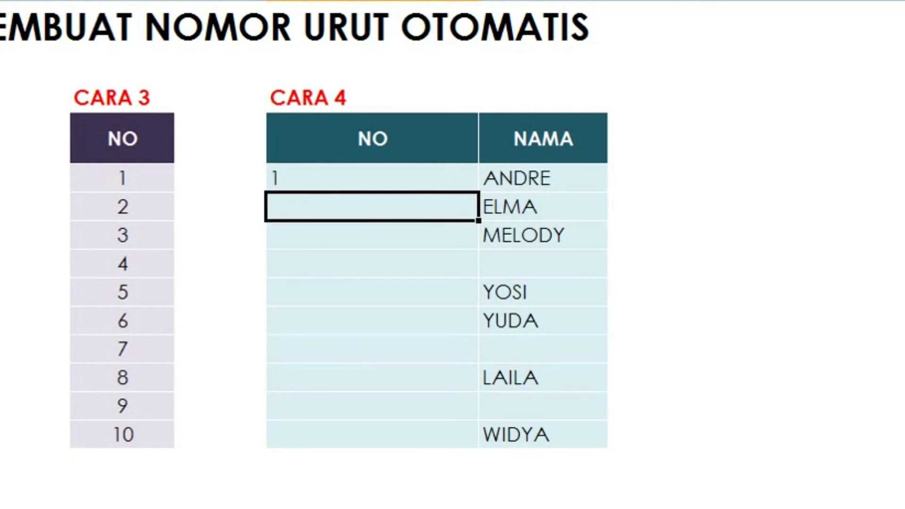
Narrow the CARA 4 NO column and fill the formula down to row 14.
drag(479, 2, 339, 3)
click(317, 176)
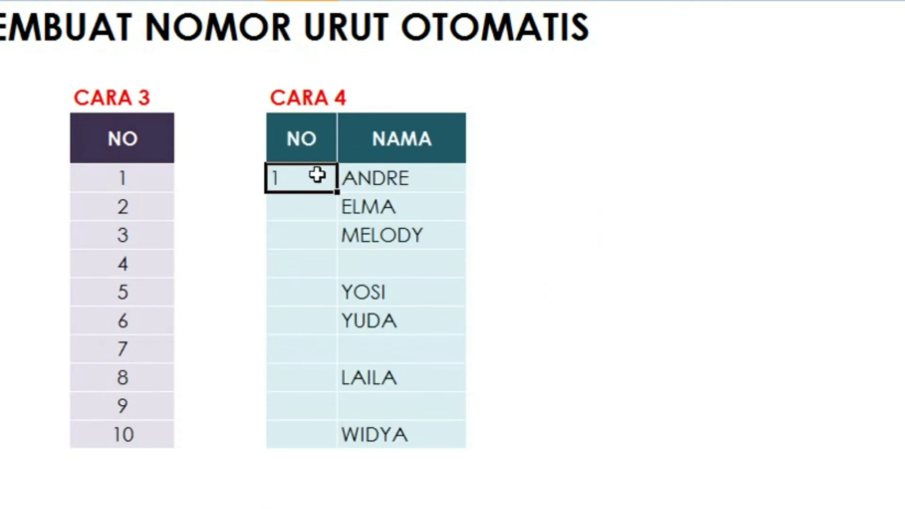
drag(339, 191, 335, 439)
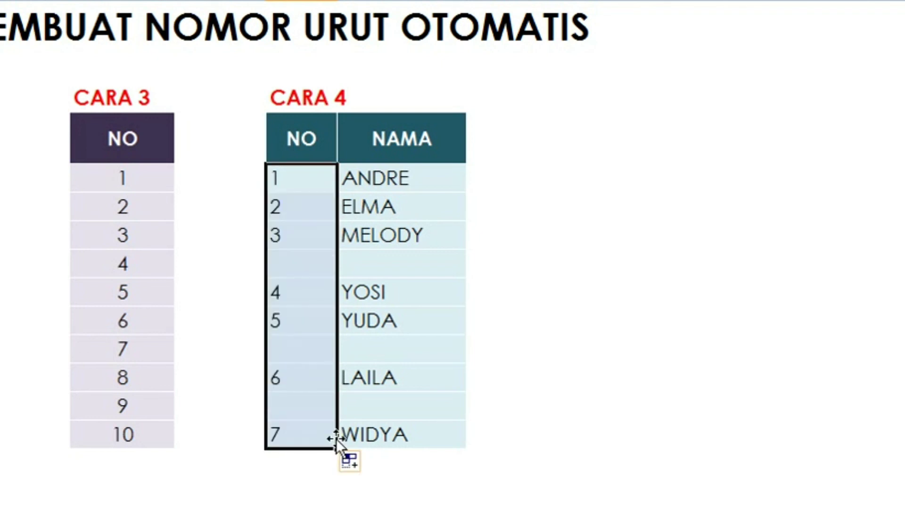
Test the numbering: type 8 in the blank NAMA cell, clear it, then enter a new name.
key(Right)
key(Down)
key(Down)
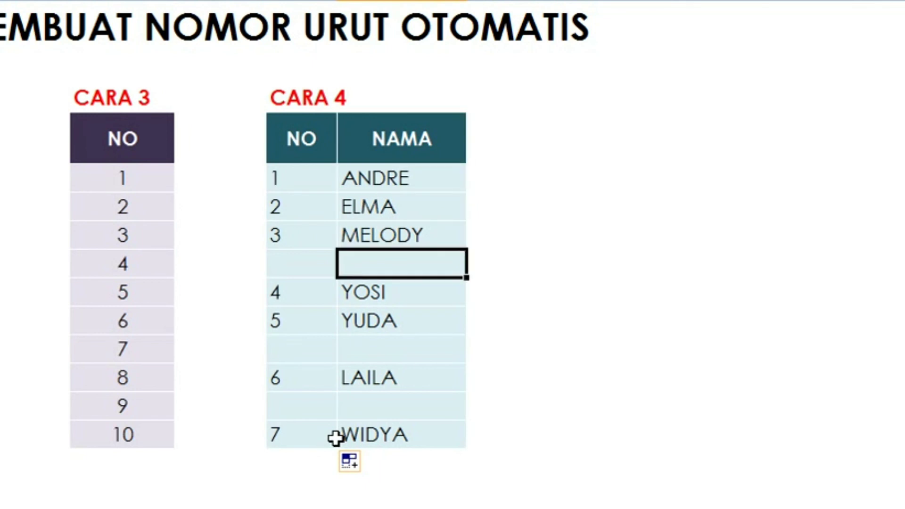
text(8)
key(Return)
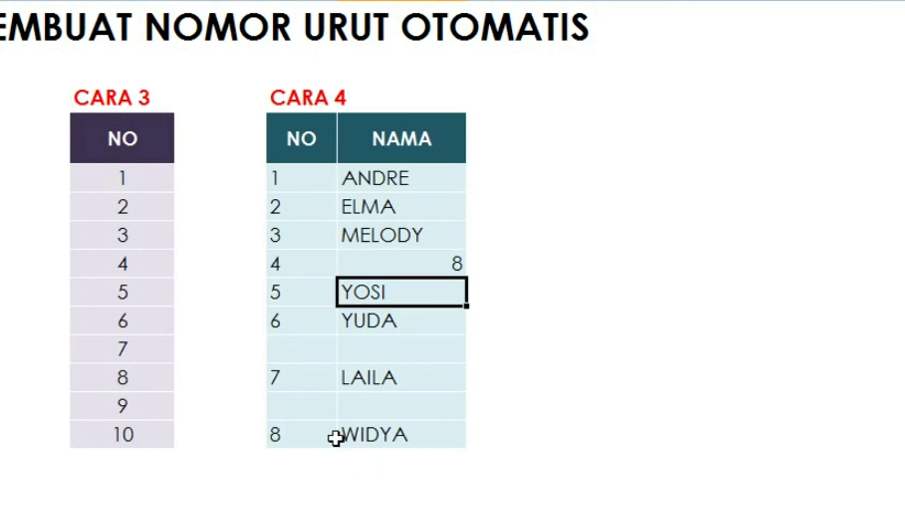
key(Up)
key(Delete)
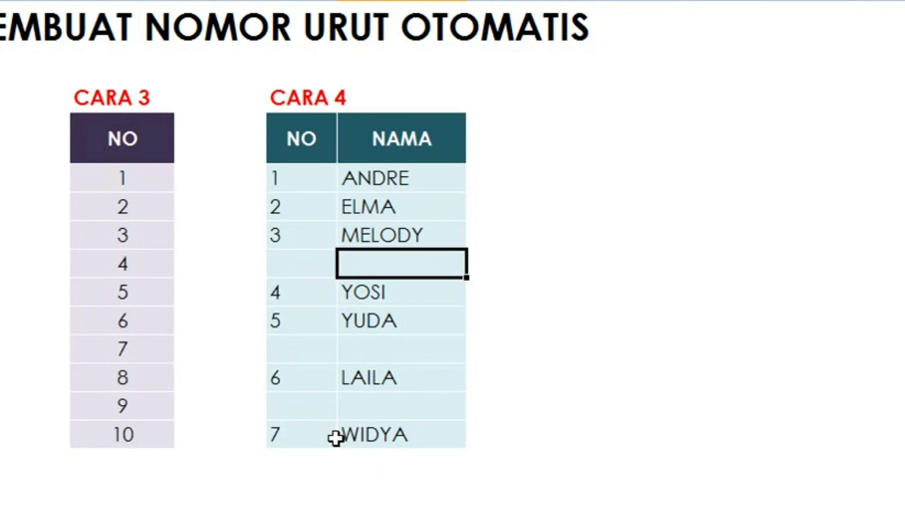
text(he)
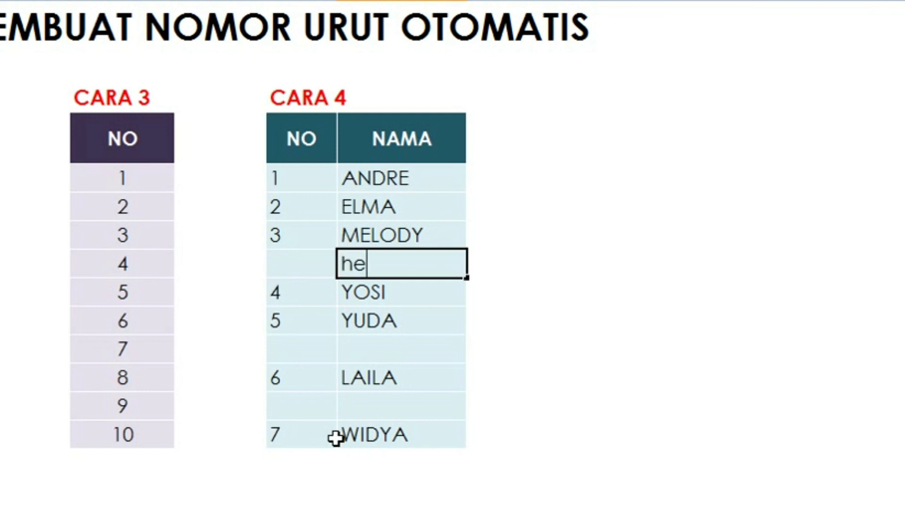
text(lena)
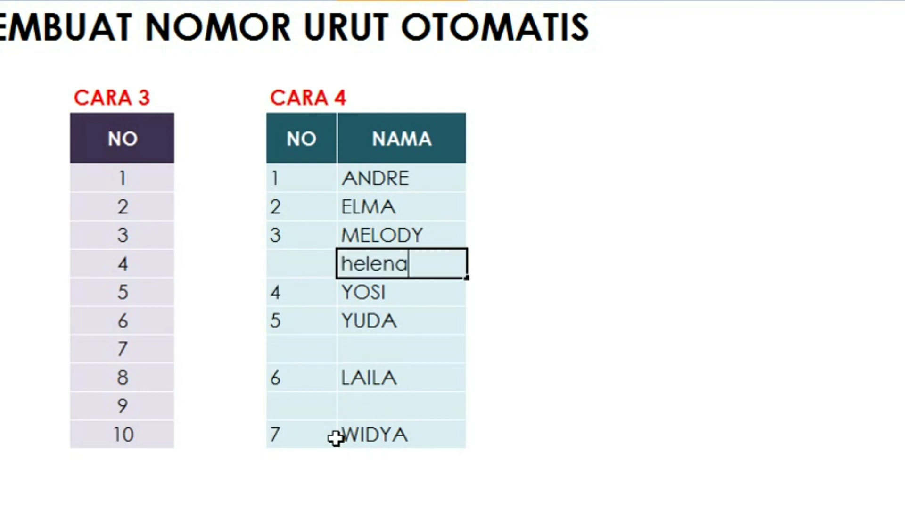
key(Return)
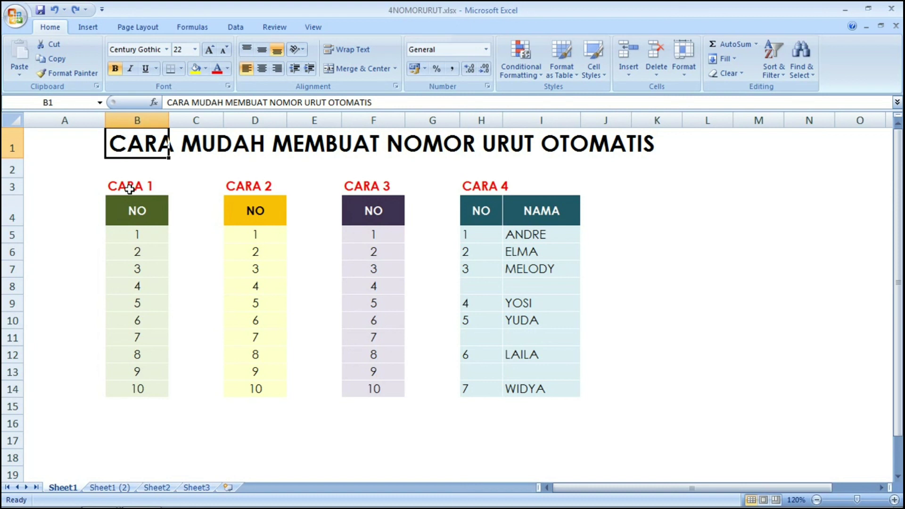
key(Down)
key(Down)
key(Down)
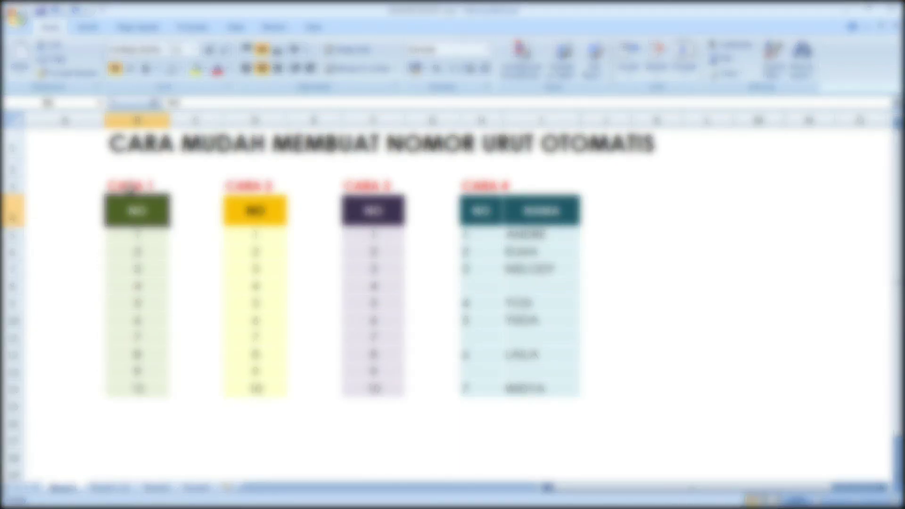
key(Right)
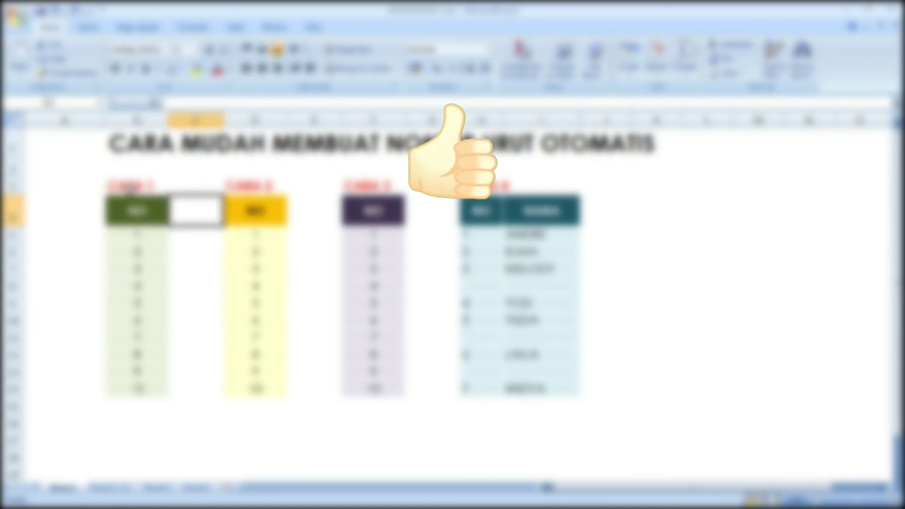
key(Right)
key(Right)
key(Right)
key(Right)
key(Left)
key(Left)
key(Left)
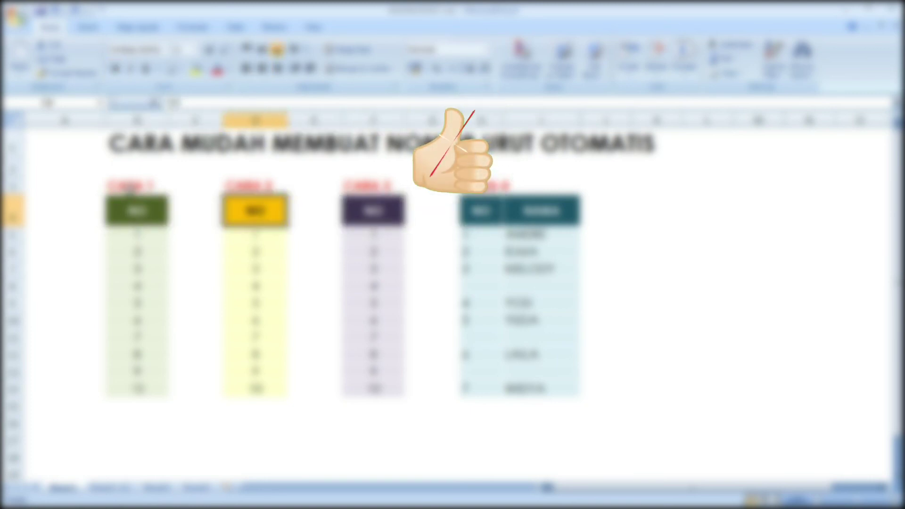
key(Left)
key(Left)
key(Right)
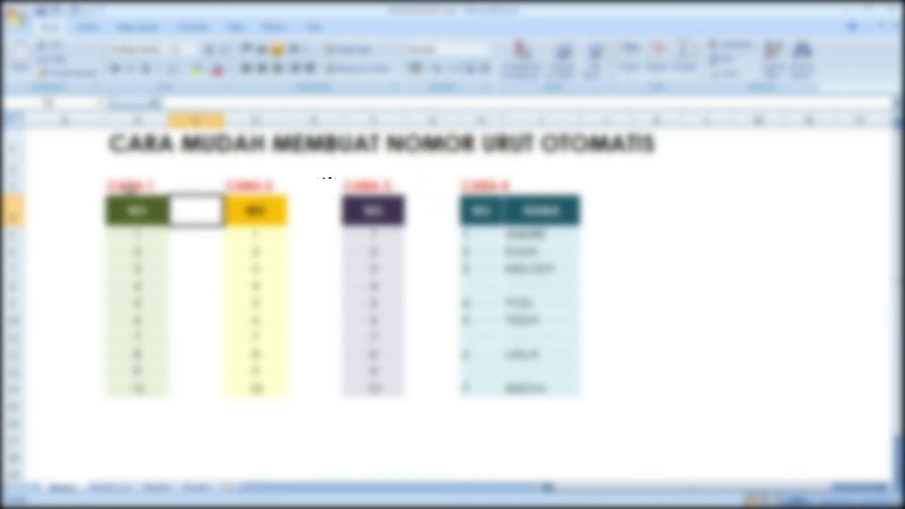
key(Right)
key(Right)
key(Right)
key(Right)
key(Right)
key(Down)
key(Down)
key(Down)
key(Down)
key(Down)
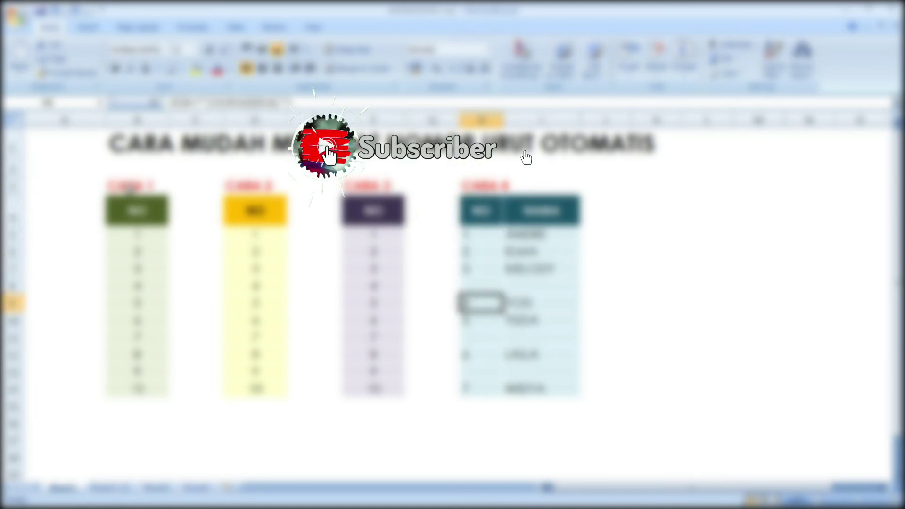
key(Left)
key(Left)
key(Left)
key(Left)
key(Left)
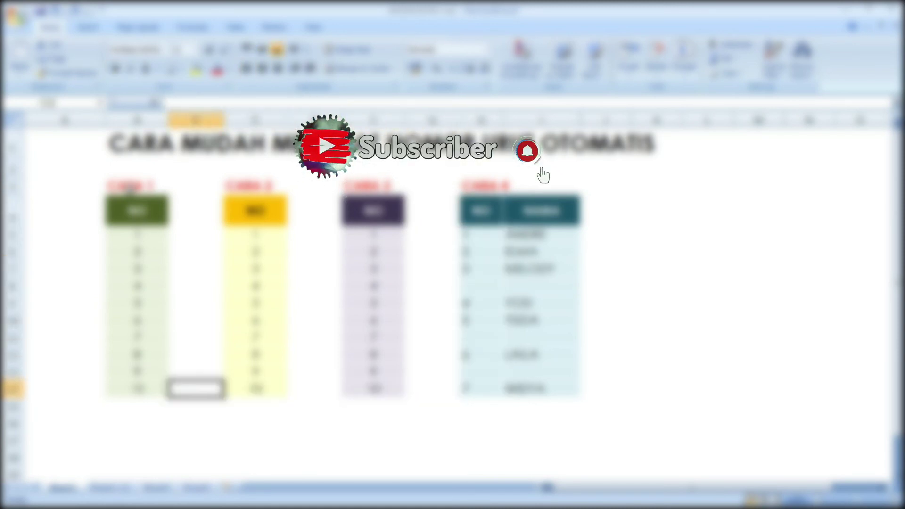
key(Left)
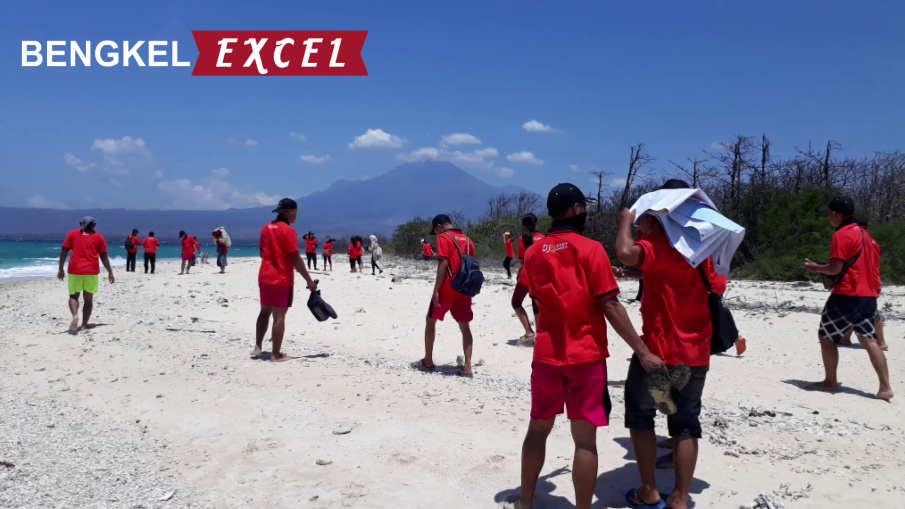